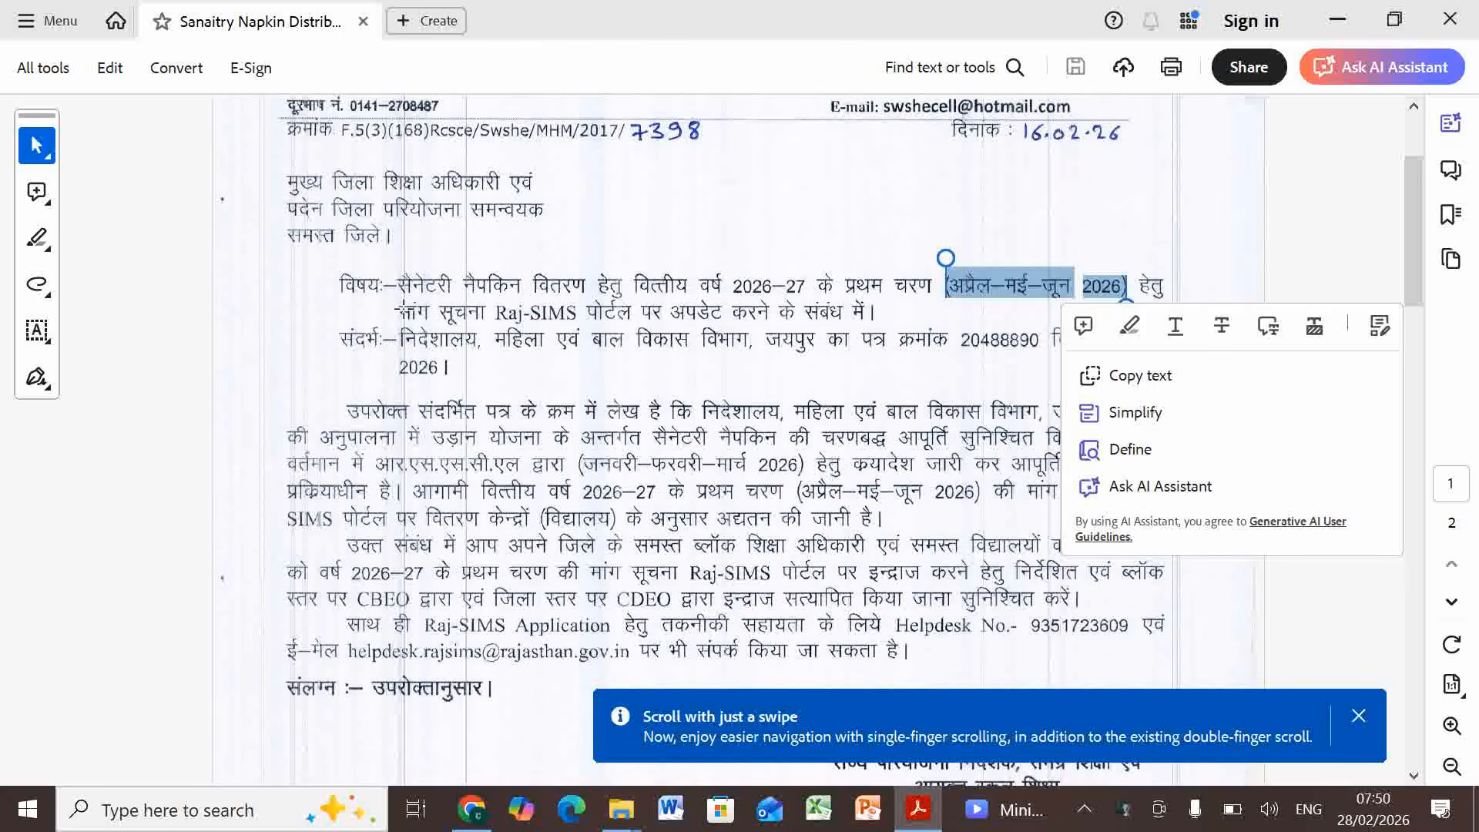
Read the sanitary napkin distribution letter and its attached directorate letter about updating the April-May-June 2026 demand on Raj-SIMS.
click(399, 313)
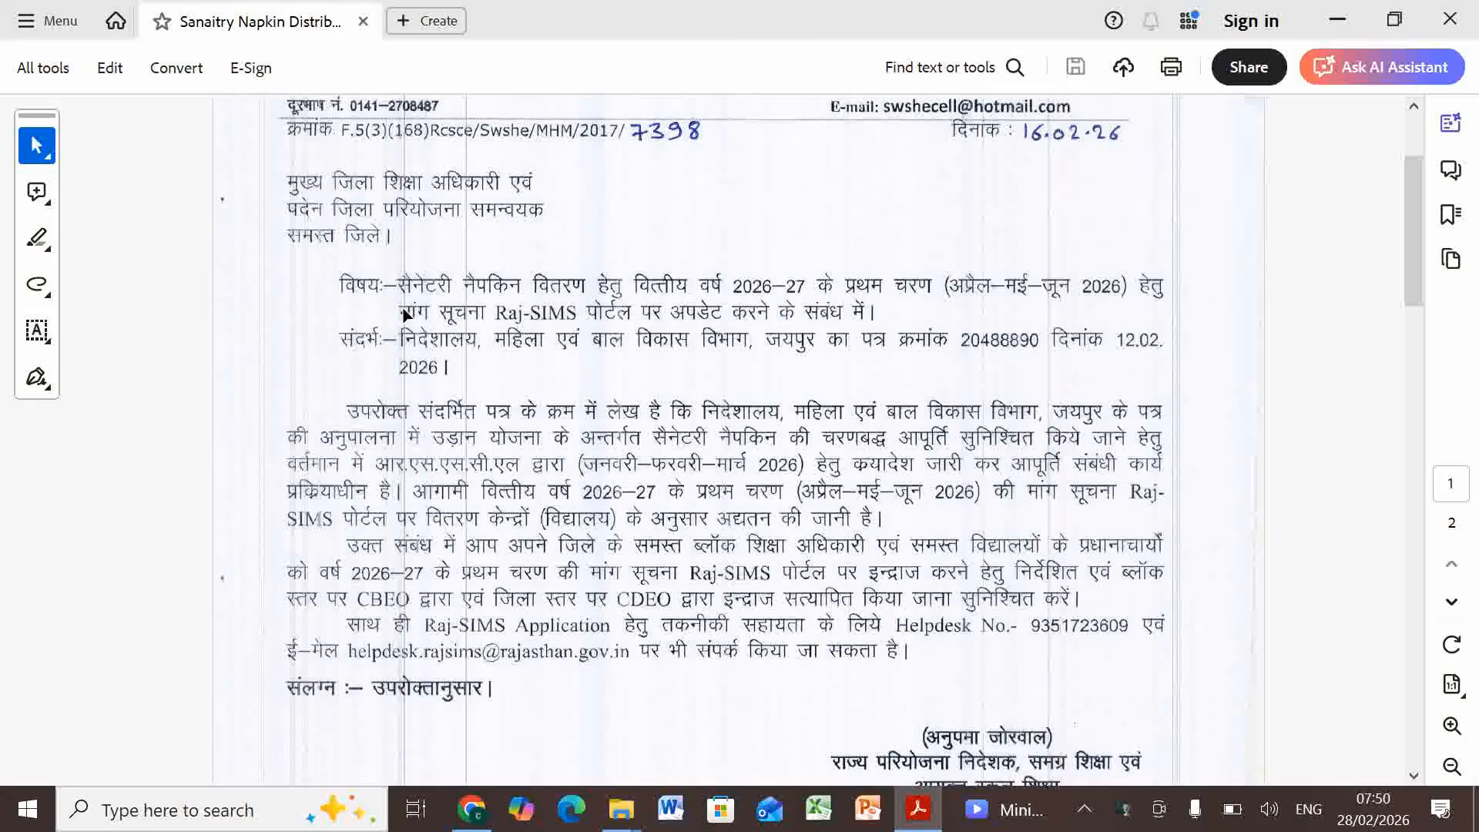
scroll(404, 313, down, 3)
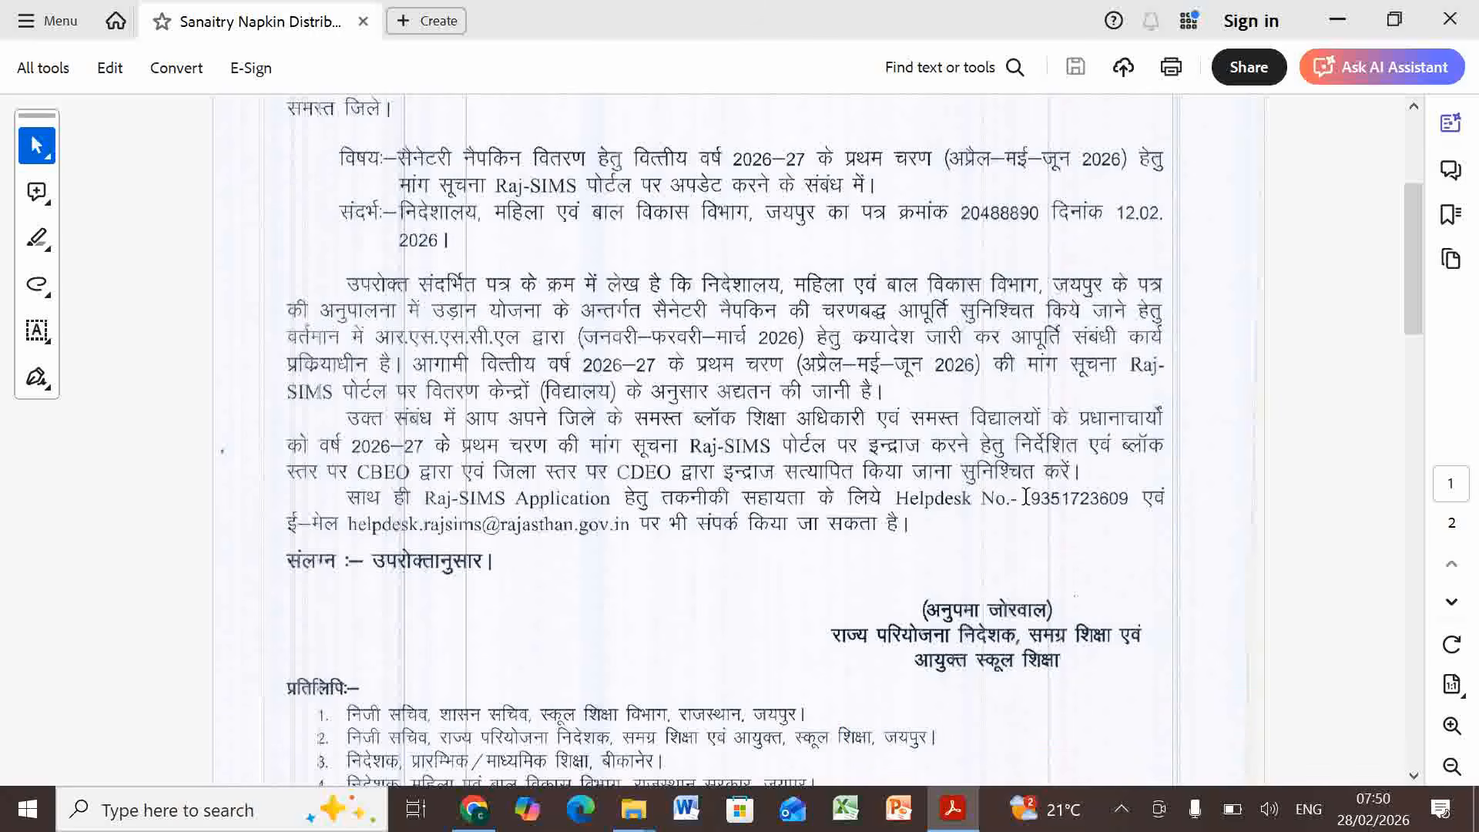
scroll(1025, 497, down, 10)
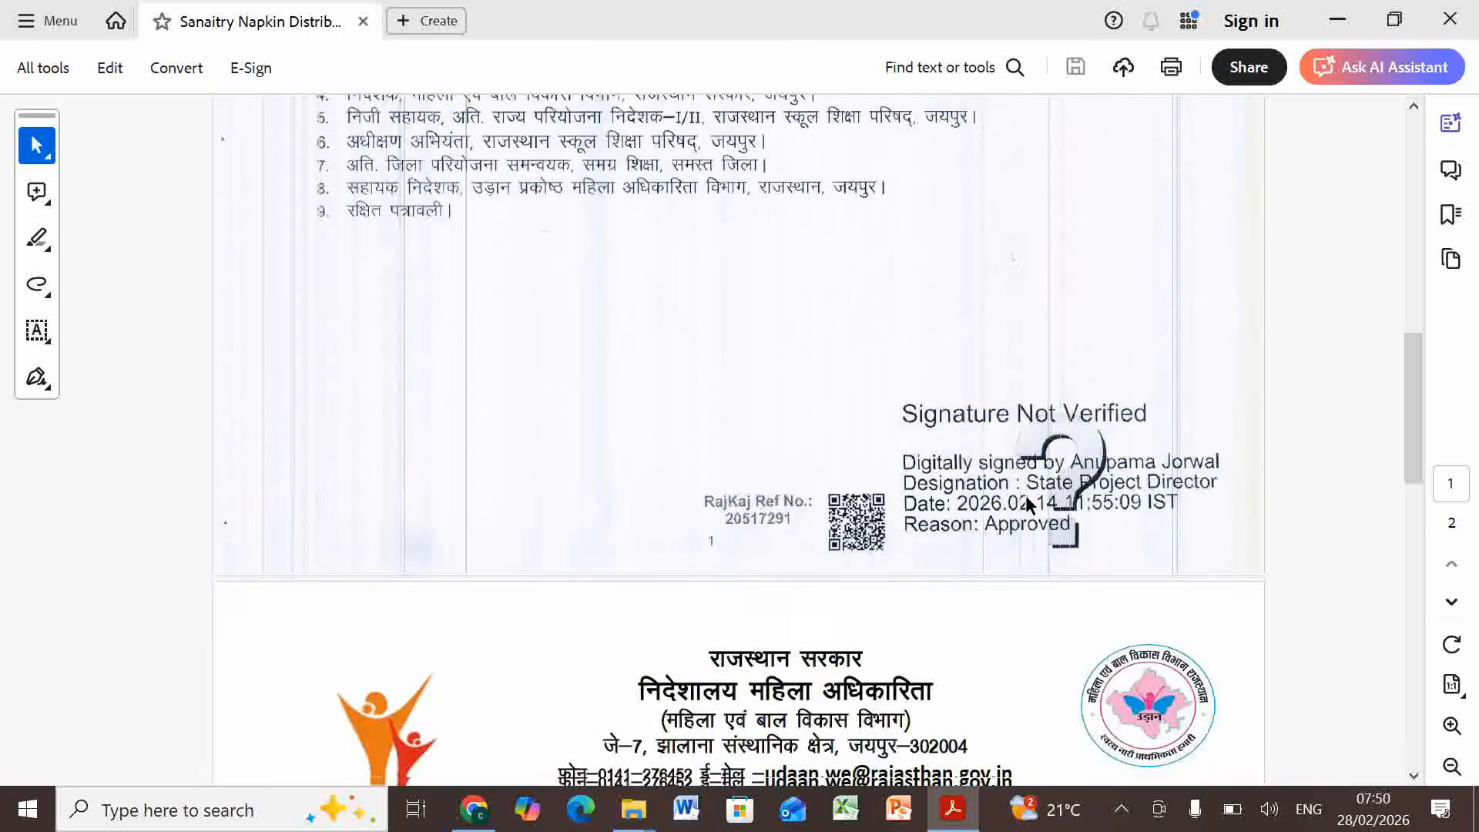
scroll(1025, 497, down, 6)
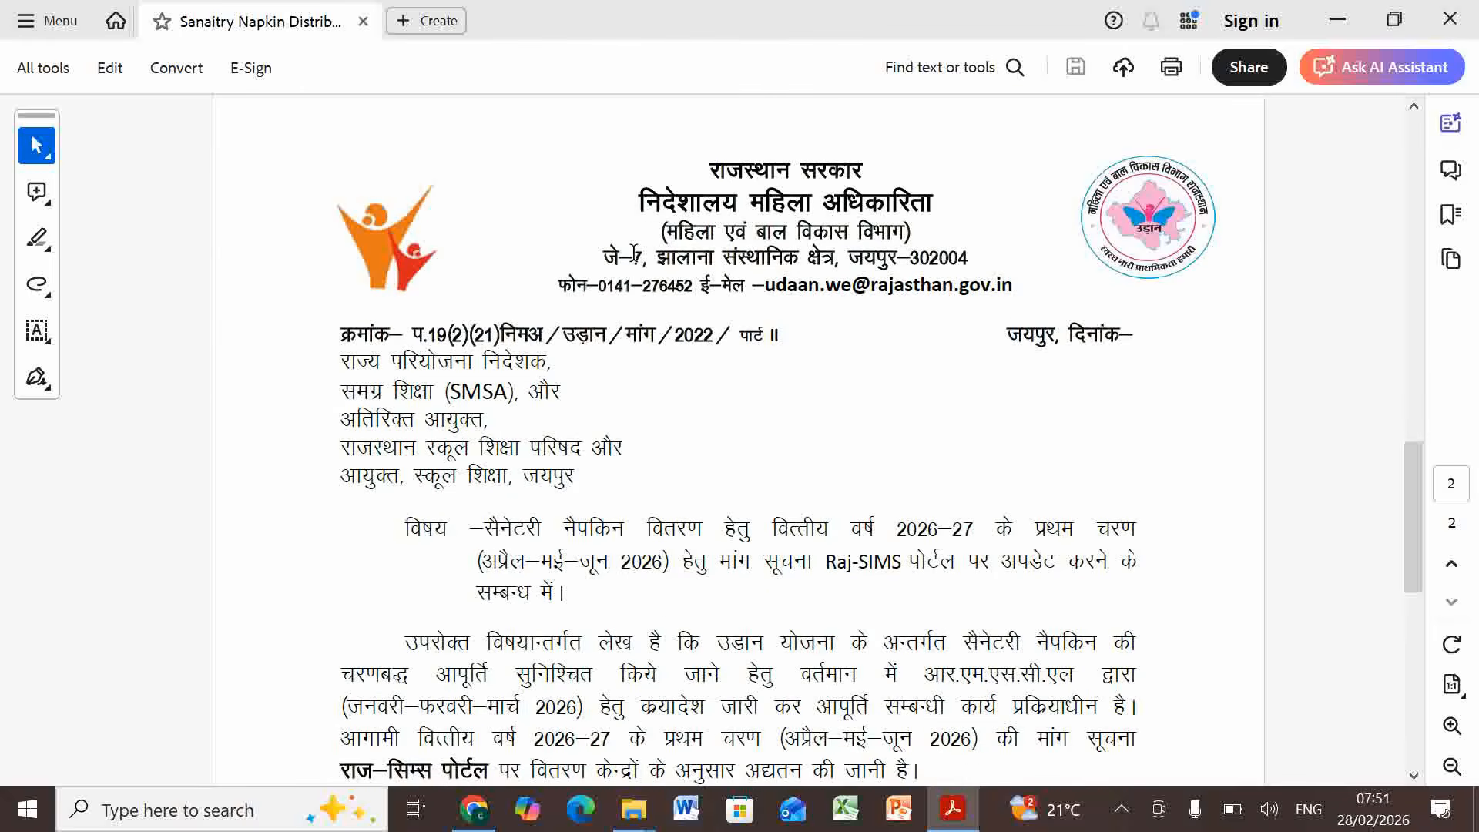
scroll(538, 431, down, 3)
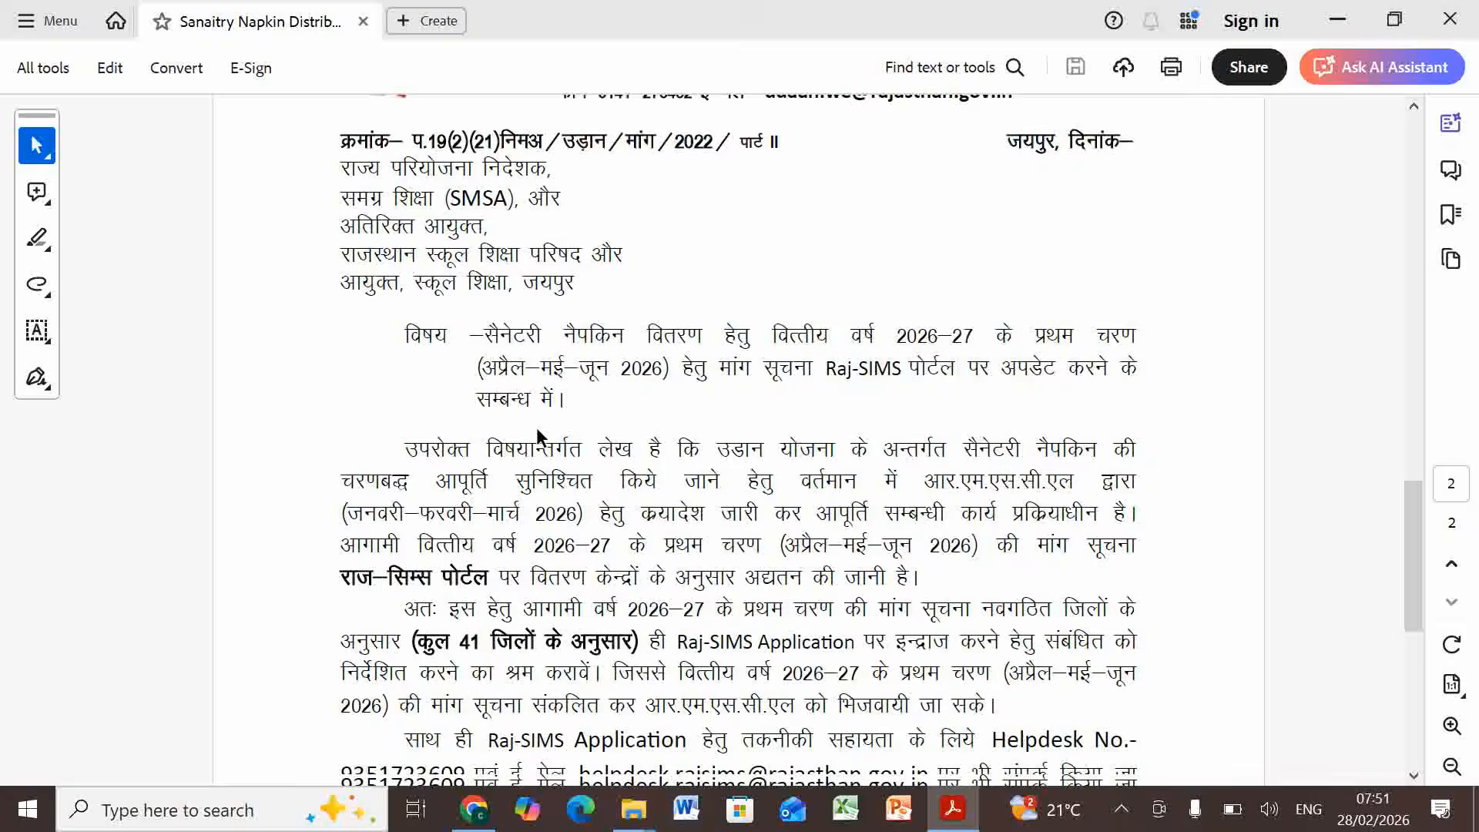
scroll(538, 435, down, 1)
scroll(1113, 565, down, 6)
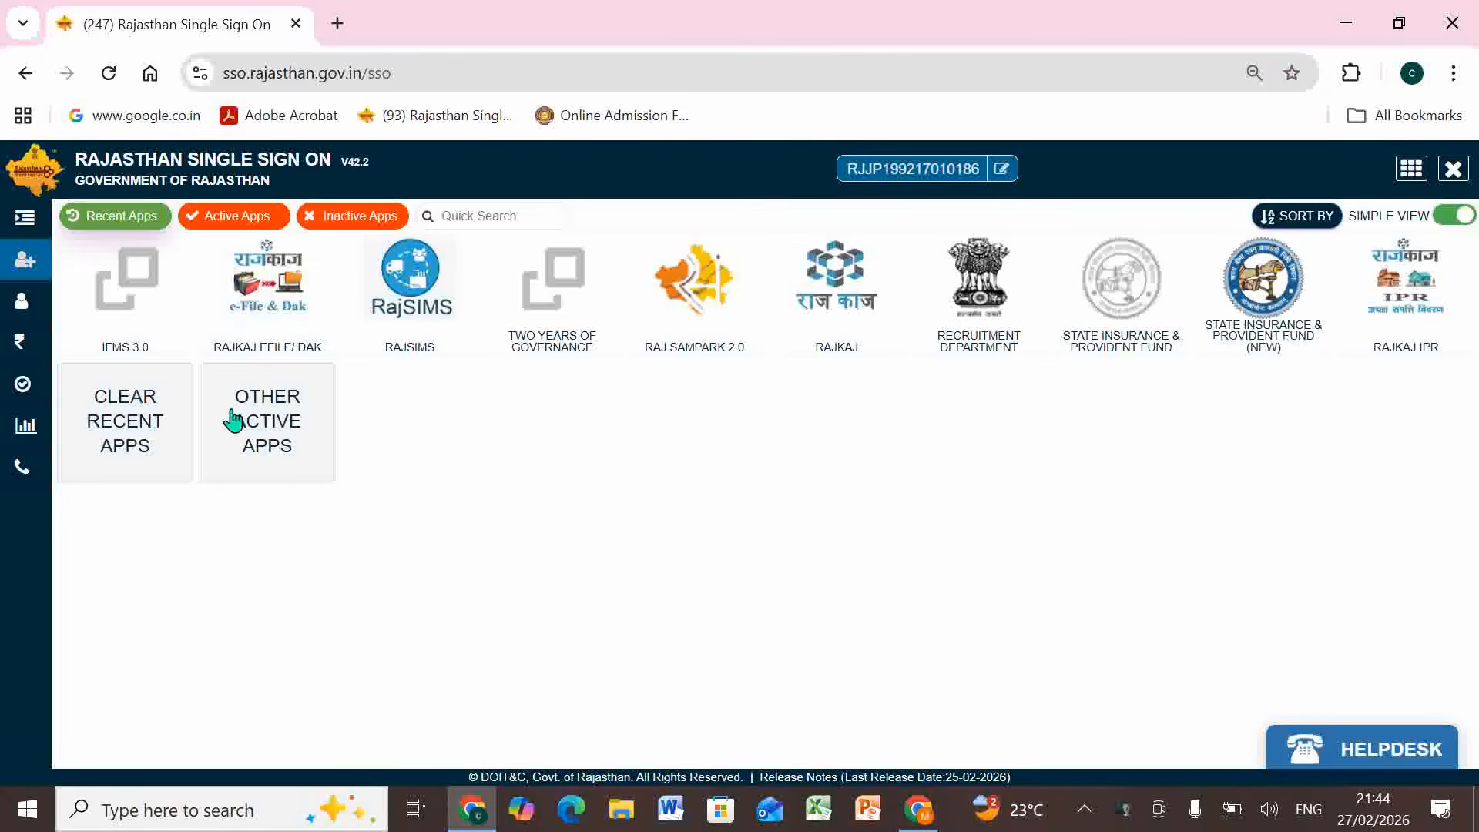
In the Rajasthan Single Sign On portal, open RajSIMS for Women & Child Development (Udaan) and show its module list.
click(393, 316)
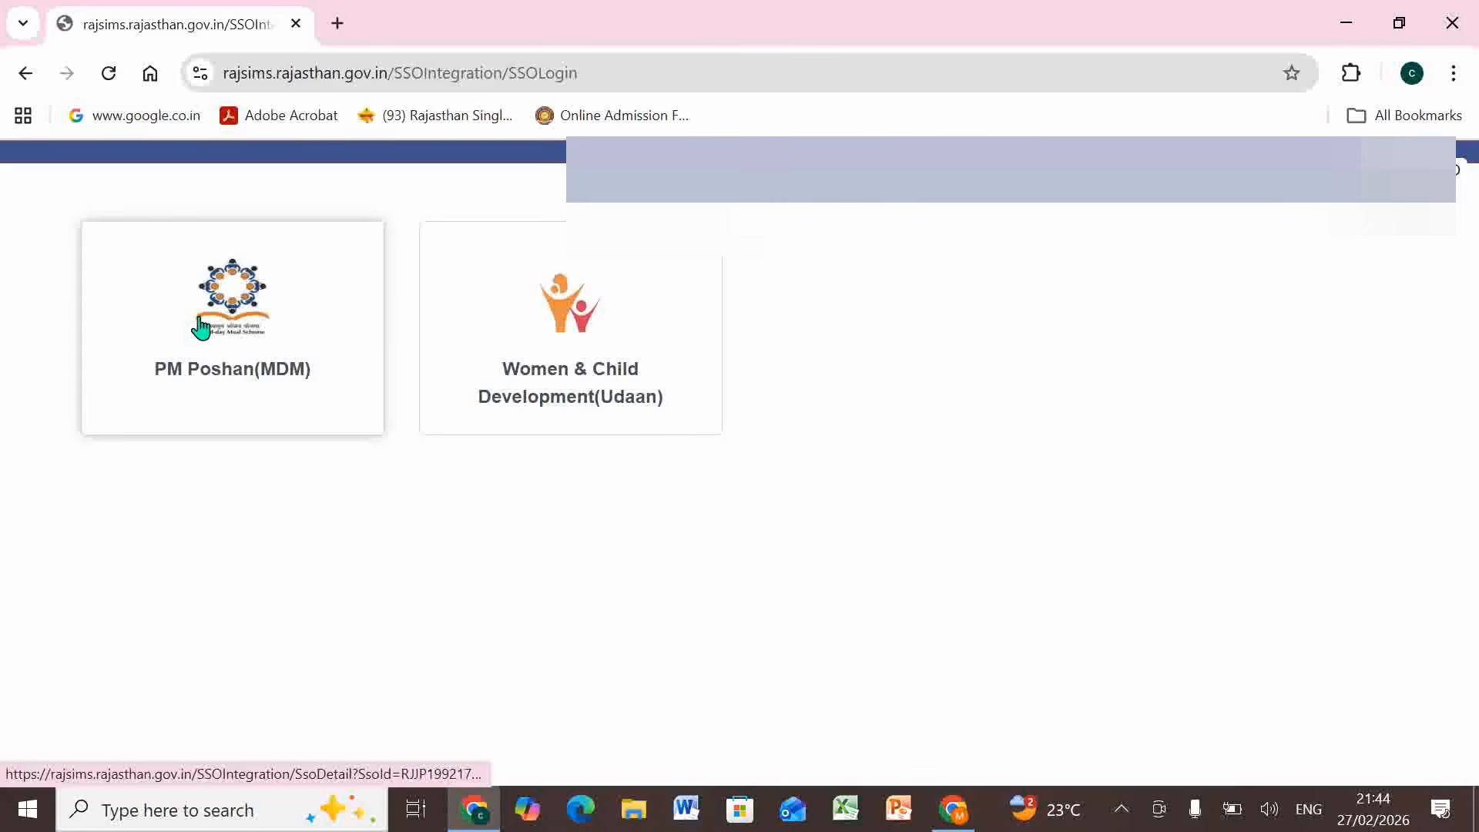
click(565, 340)
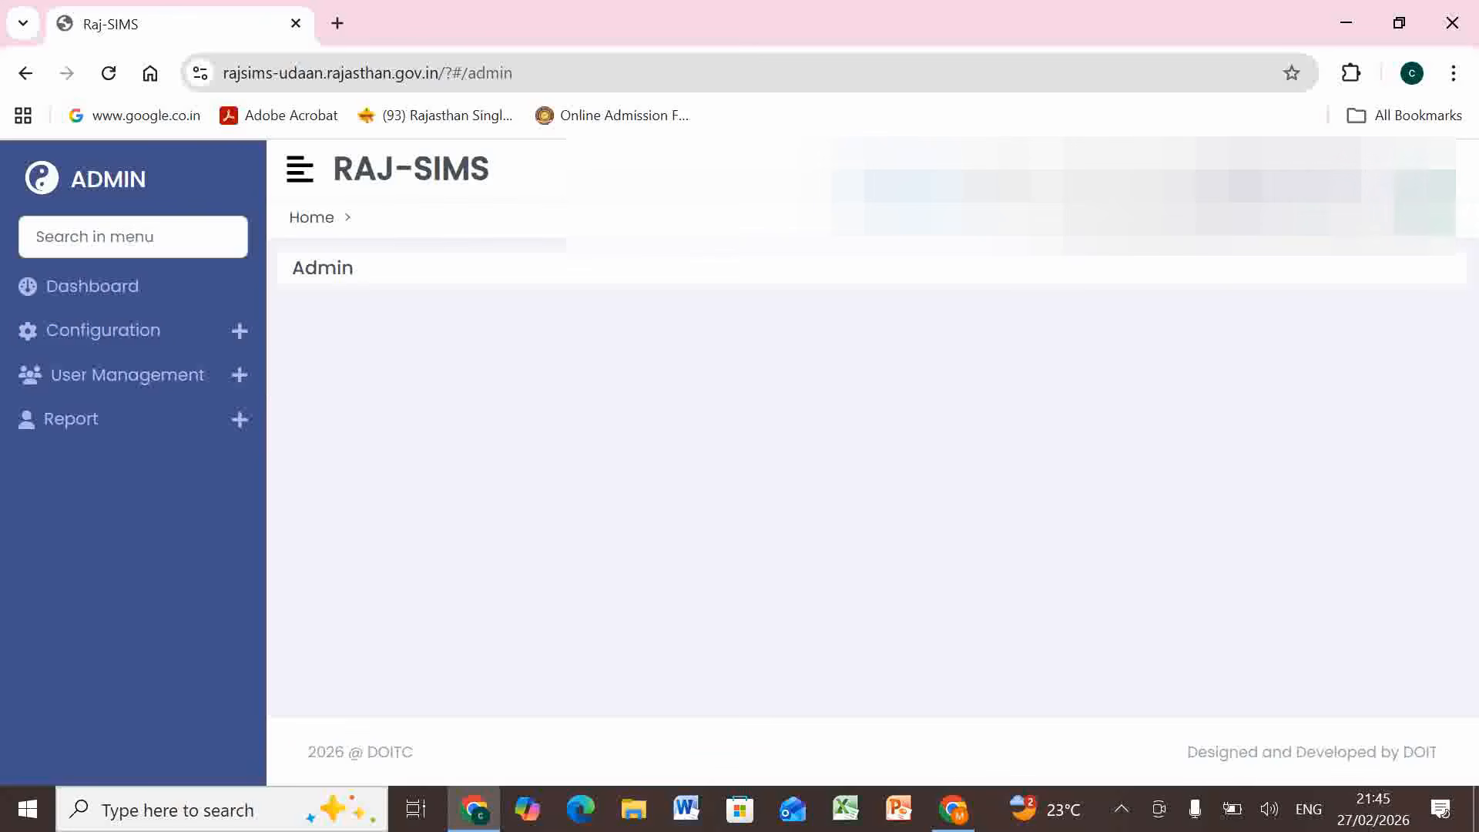
click(1429, 193)
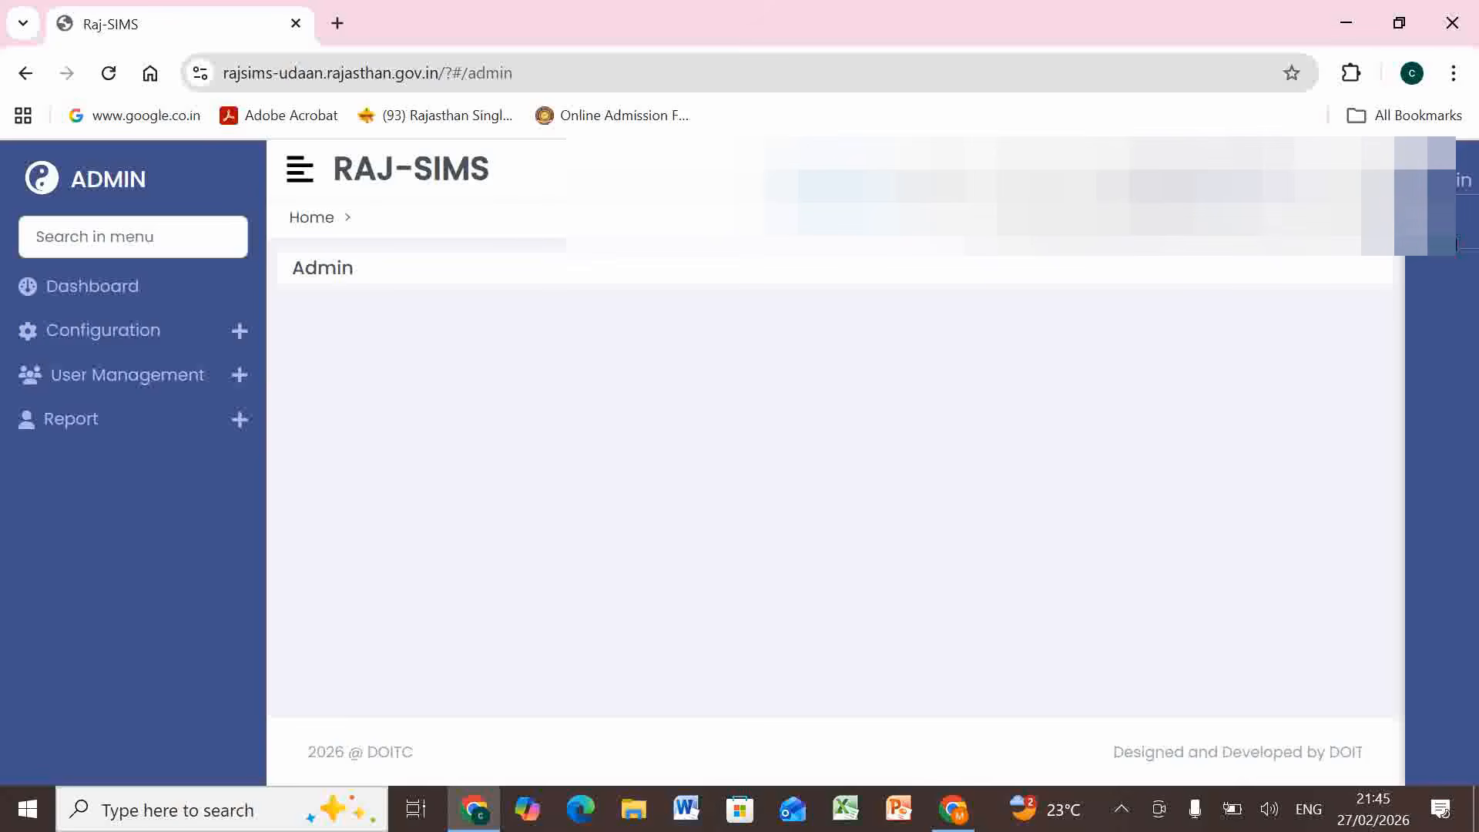
Open the User List from the Admin module's user management.
click(231, 379)
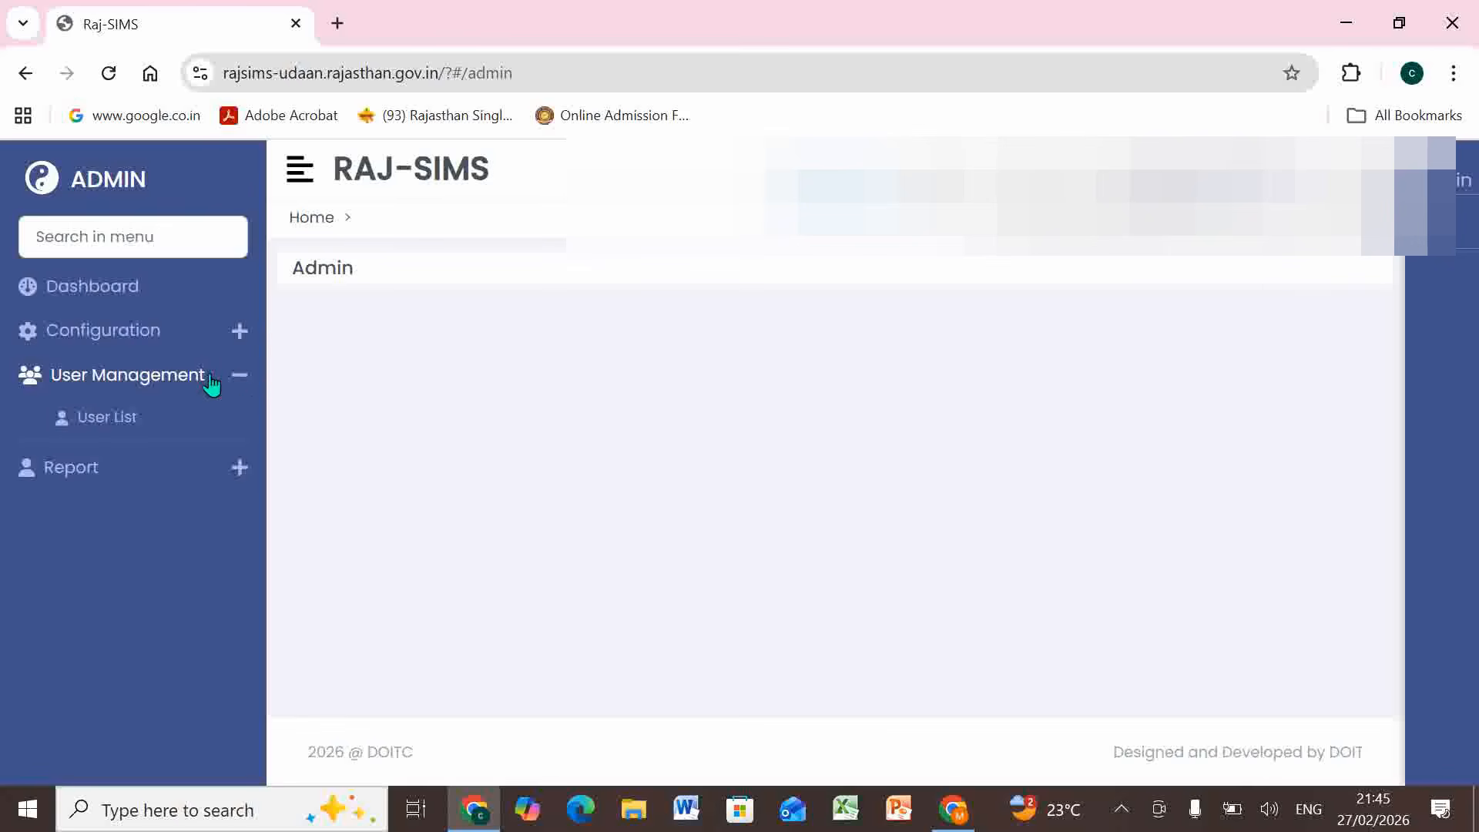
click(112, 422)
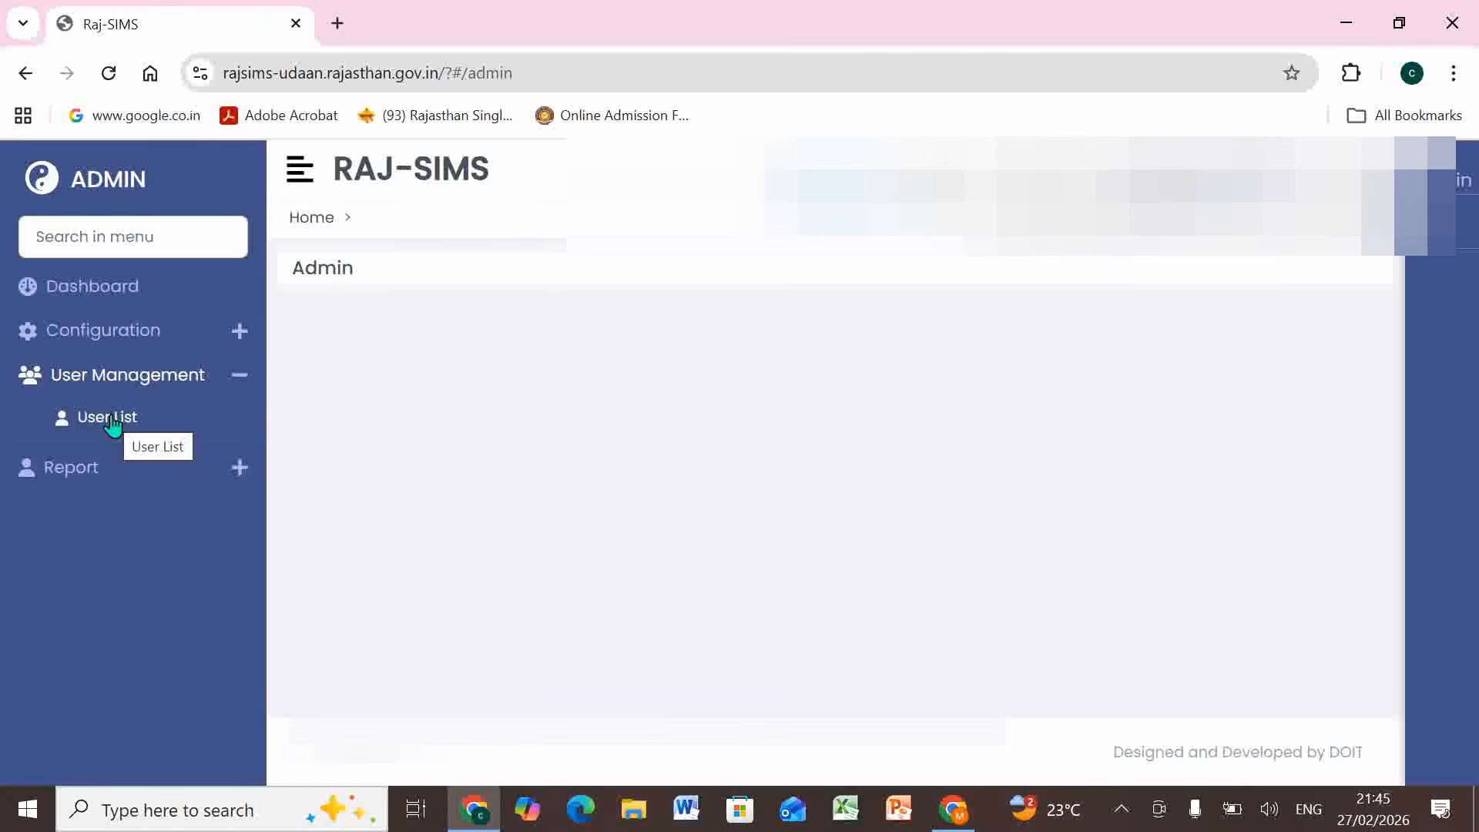
click(111, 421)
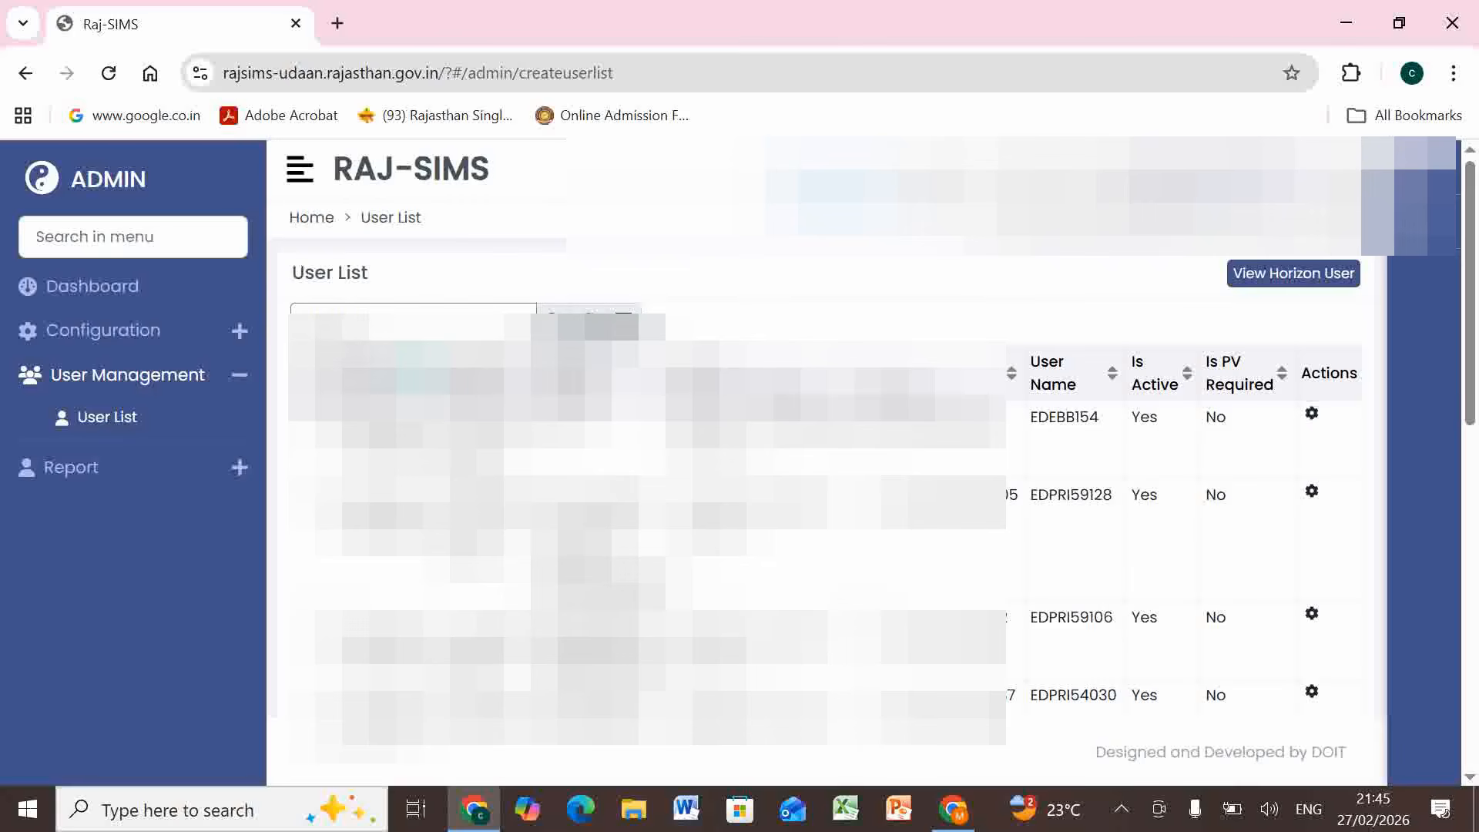
Filter the user list to the principal of Govt. Senior Secondary School Anoppura Jalsu and open that account's user configuration.
click(569, 330)
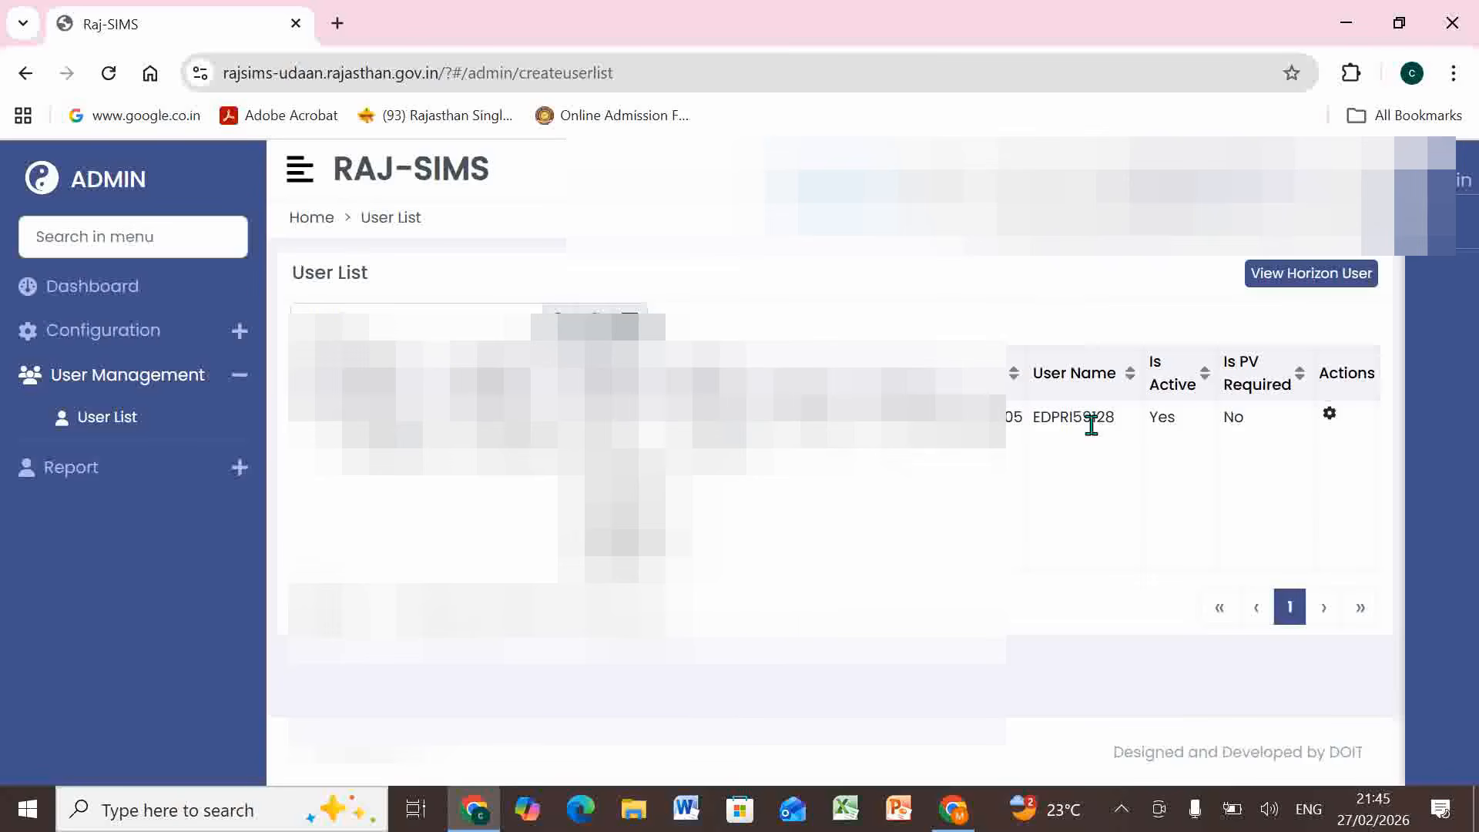
click(1331, 416)
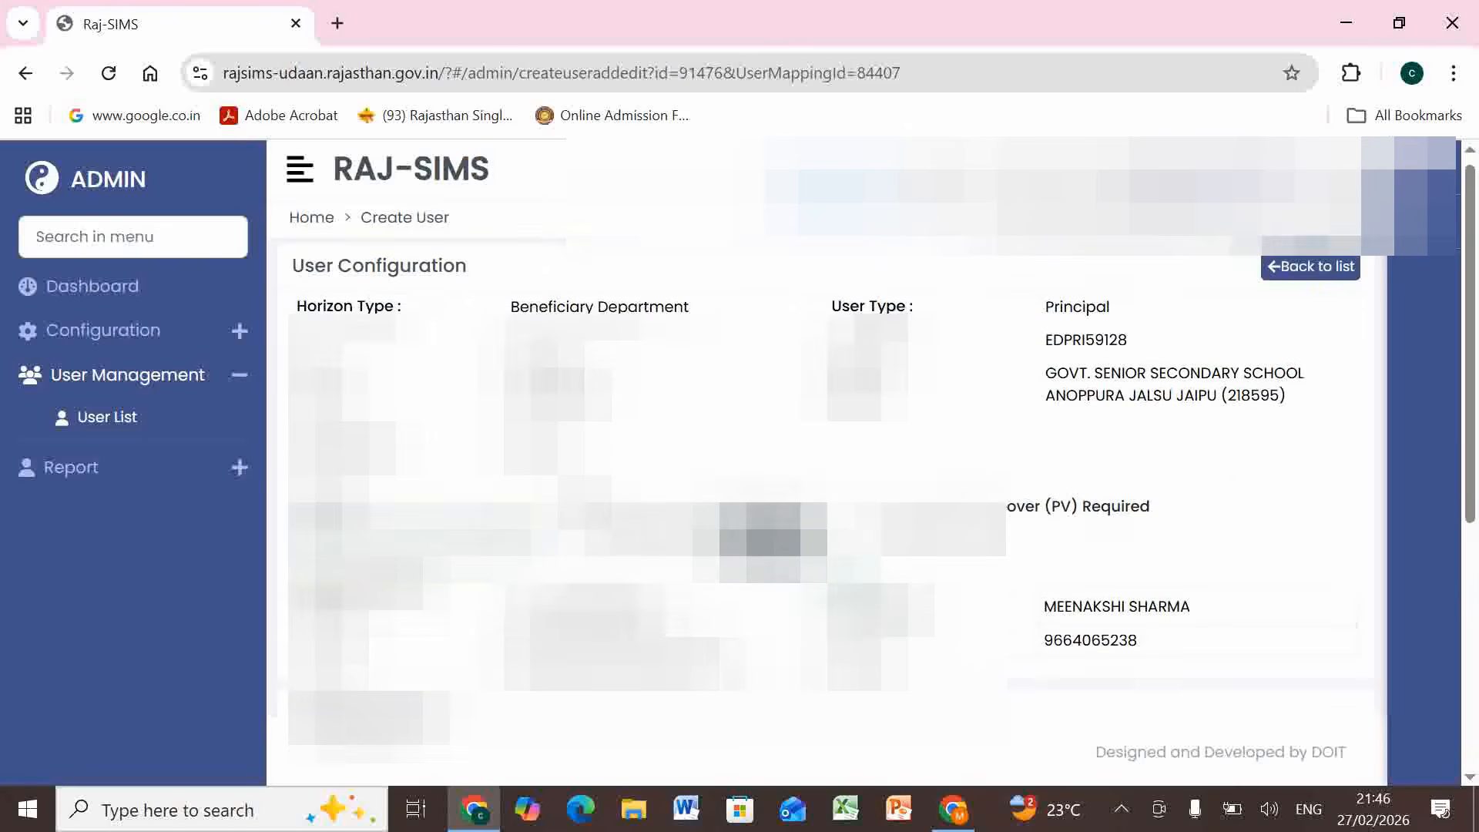
scroll(1334, 426, down, 2)
scroll(825, 500, down, 2)
scroll(824, 501, up, 4)
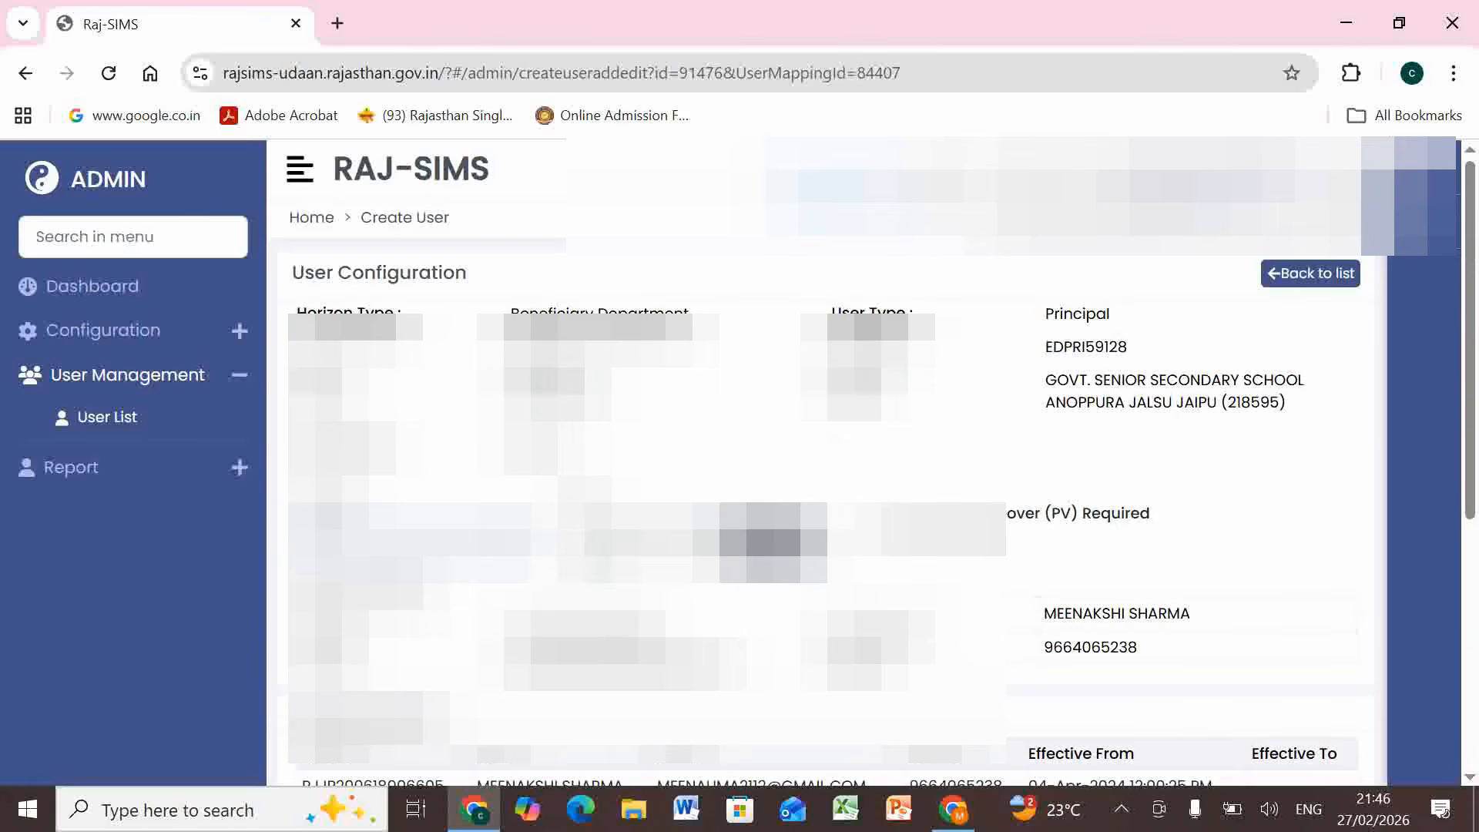
Clear the SSO ID in the principal's user configuration and look through the mapping history and remaining sections.
drag(578, 542, 718, 543)
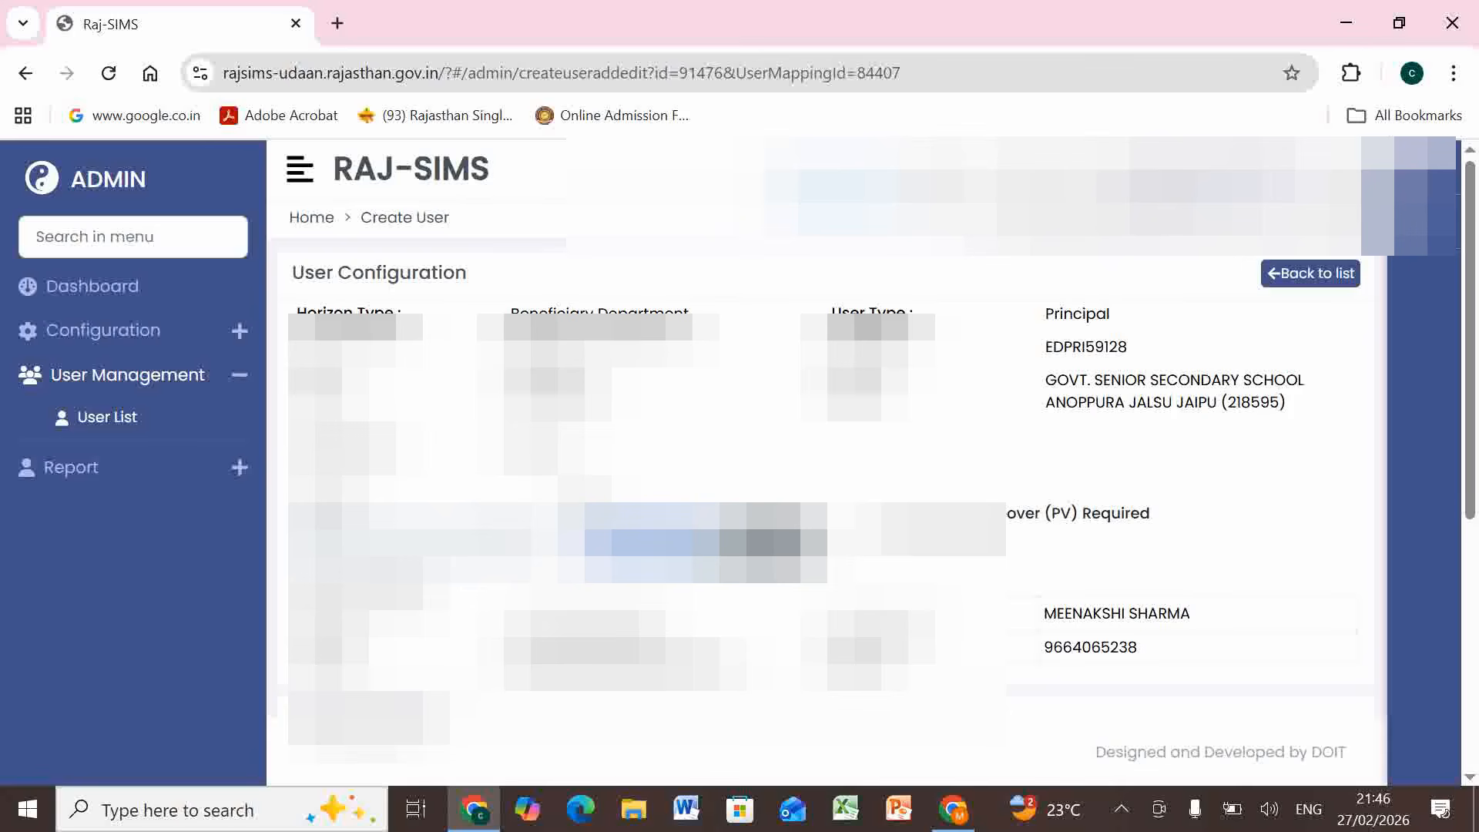
key(BackSpace)
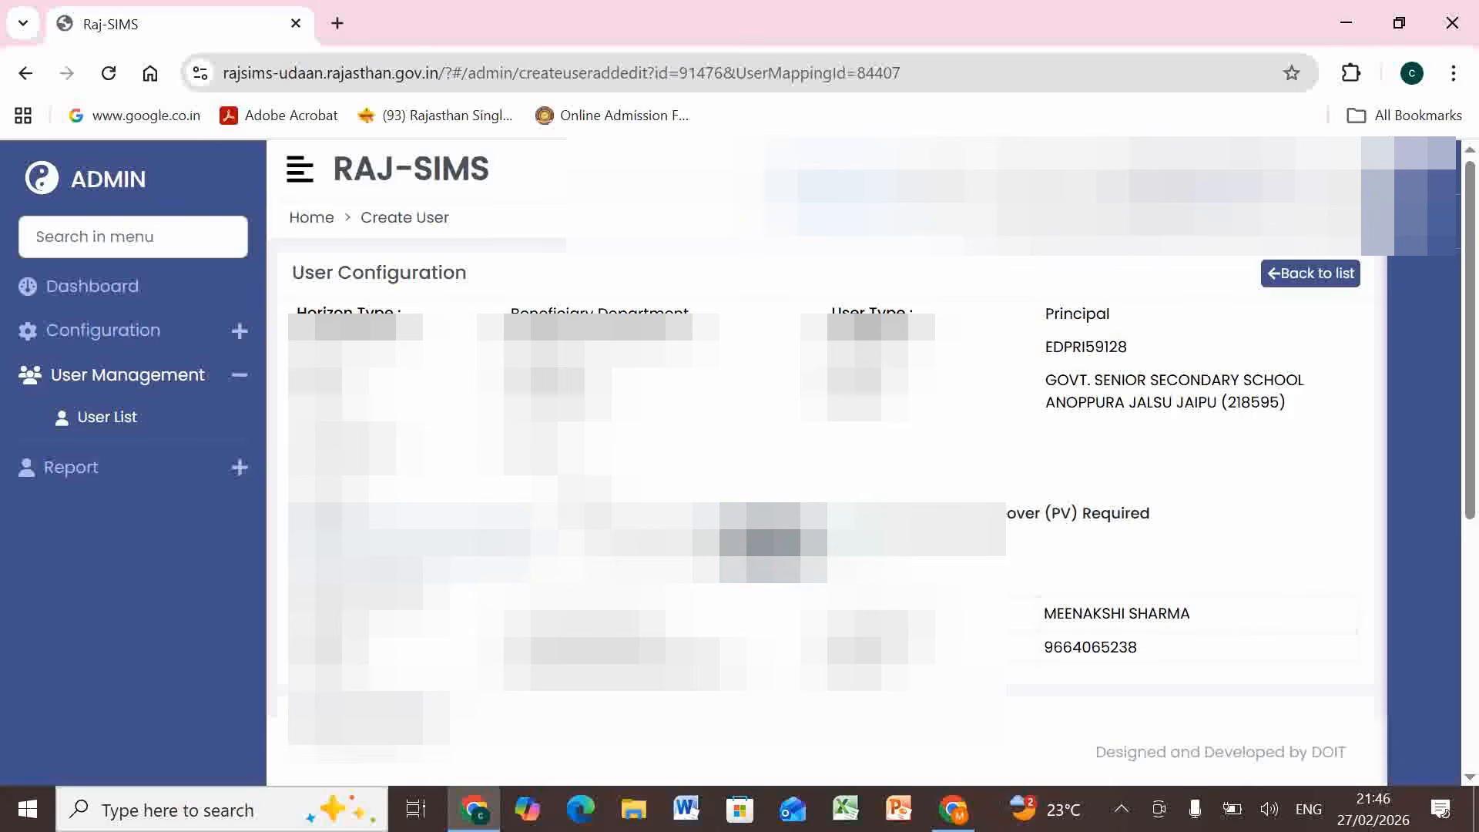
scroll(1017, 532, down, 5)
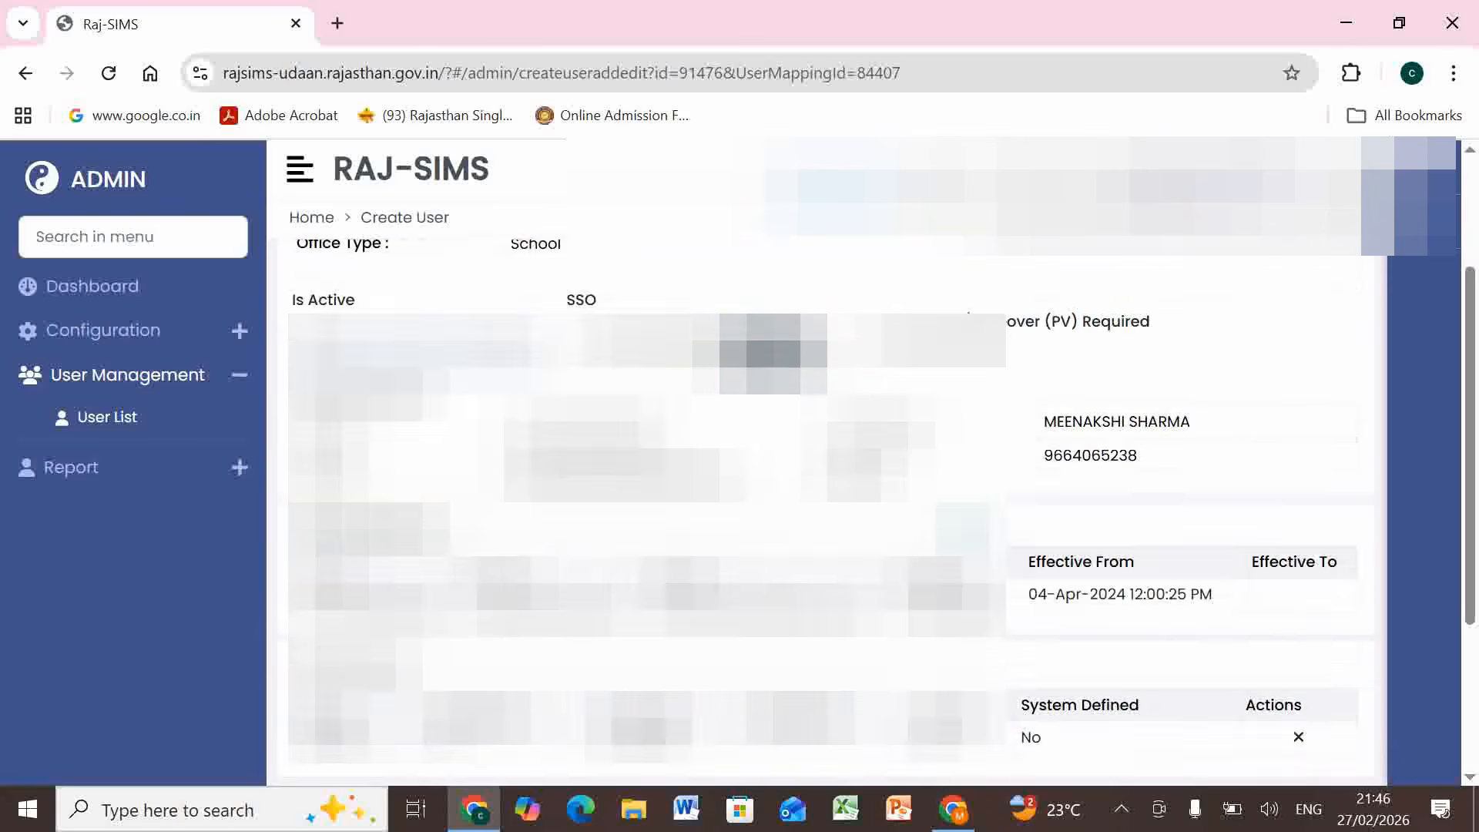
scroll(832, 501, down, 1)
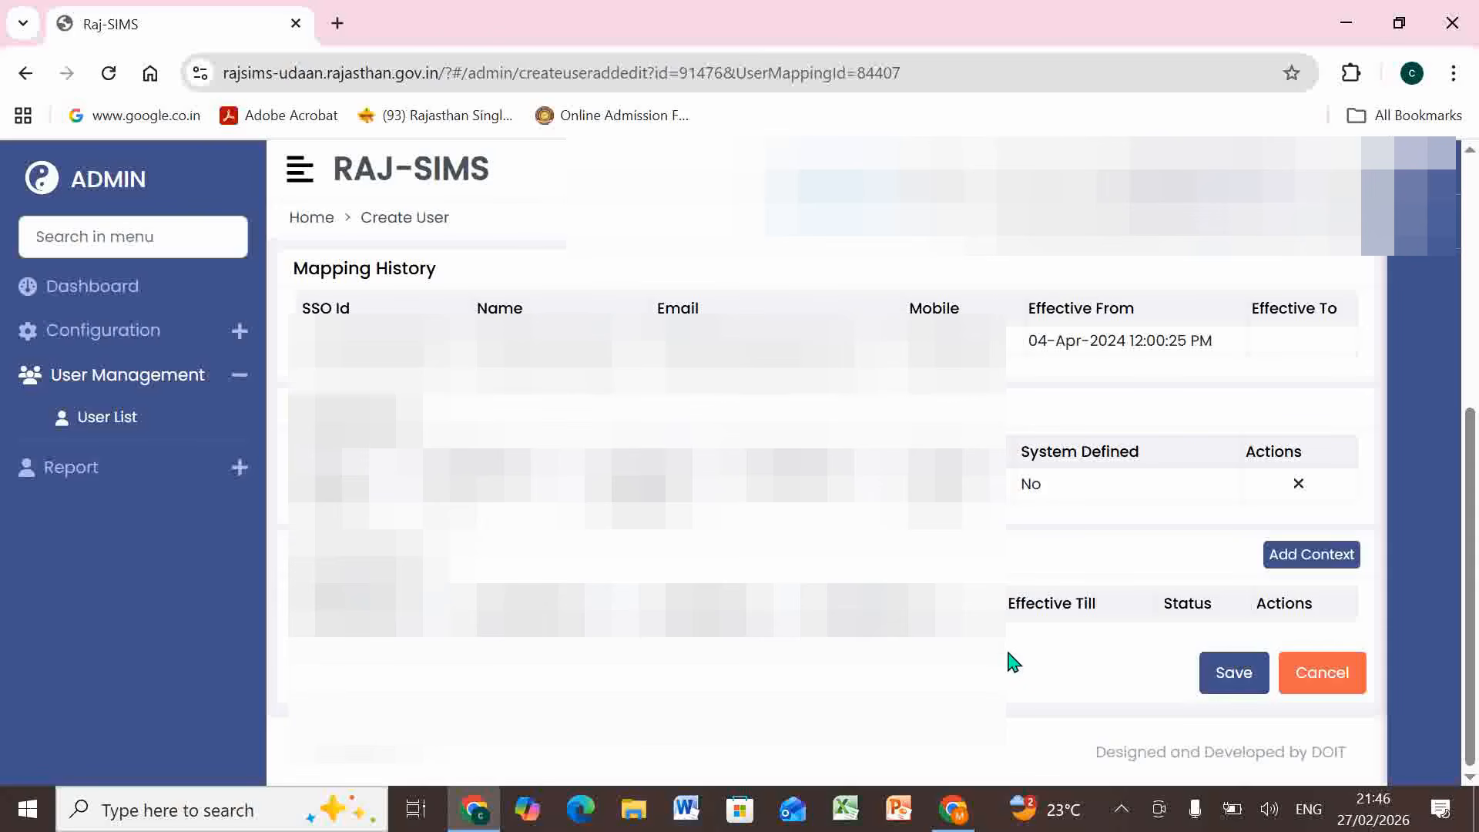
scroll(1011, 648, up, 6)
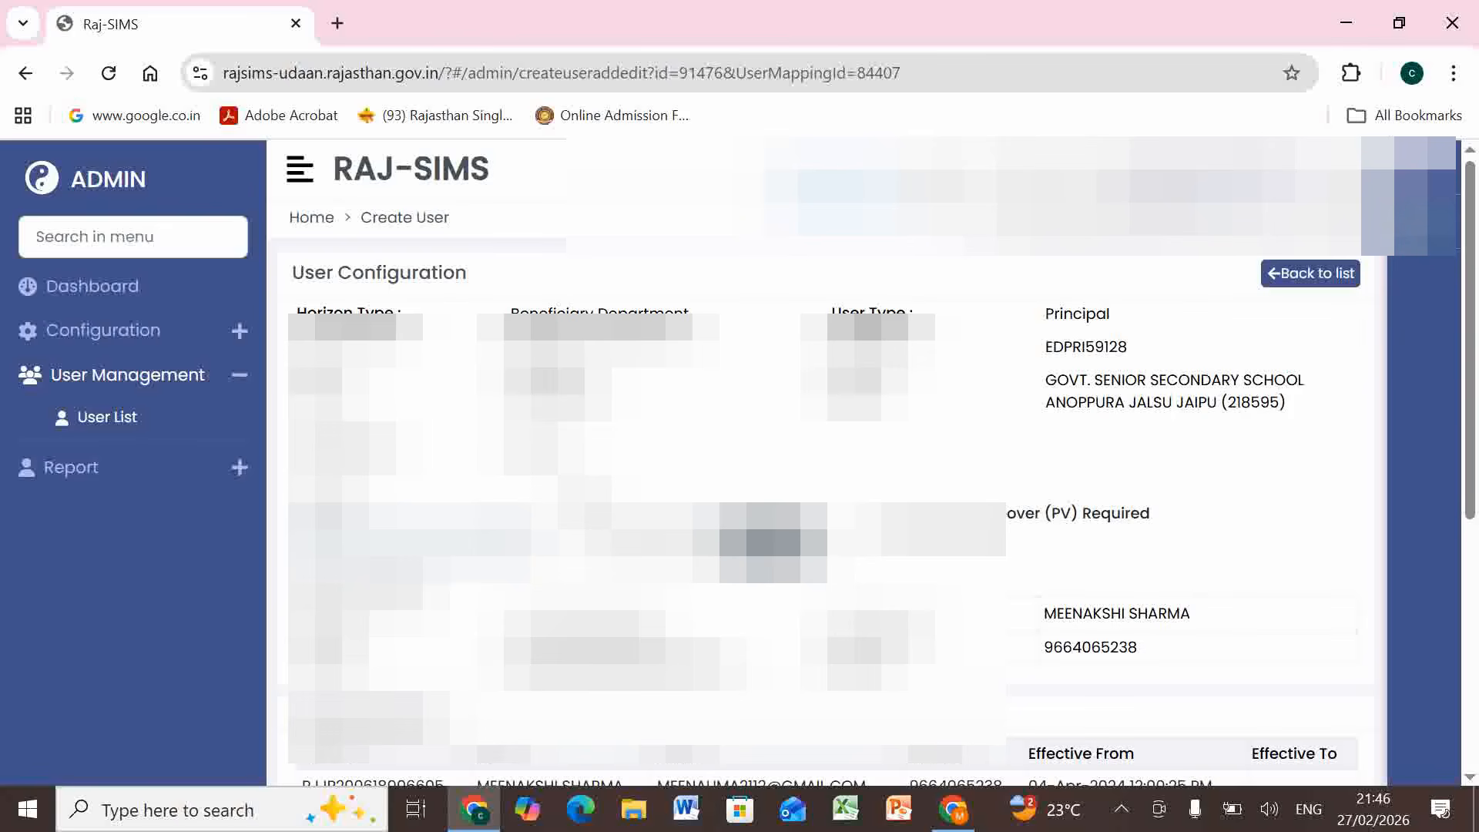
Switch to the IM module and open the incoming intimation in the annual purchase Demand list.
click(1423, 203)
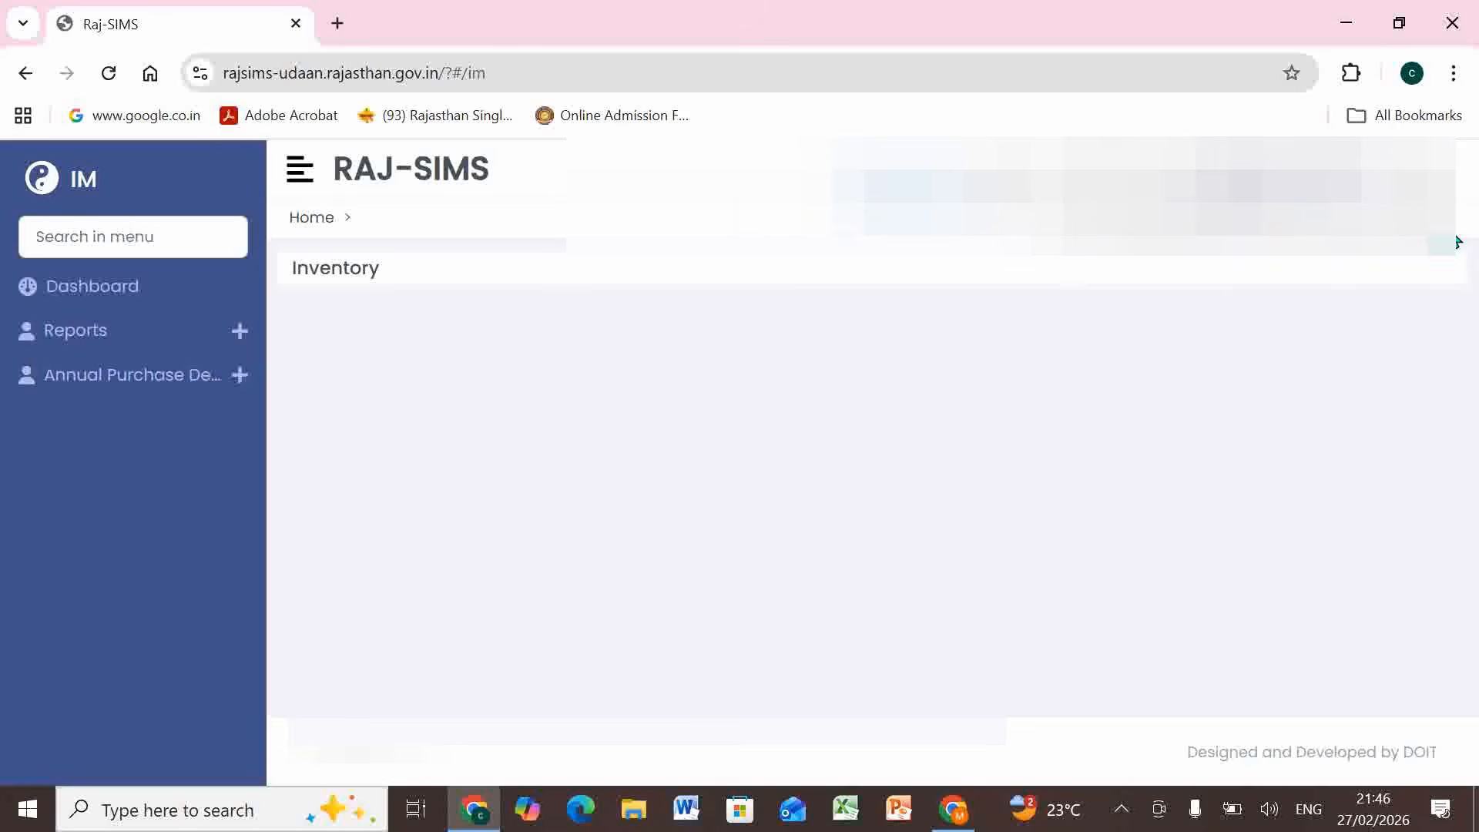
click(154, 379)
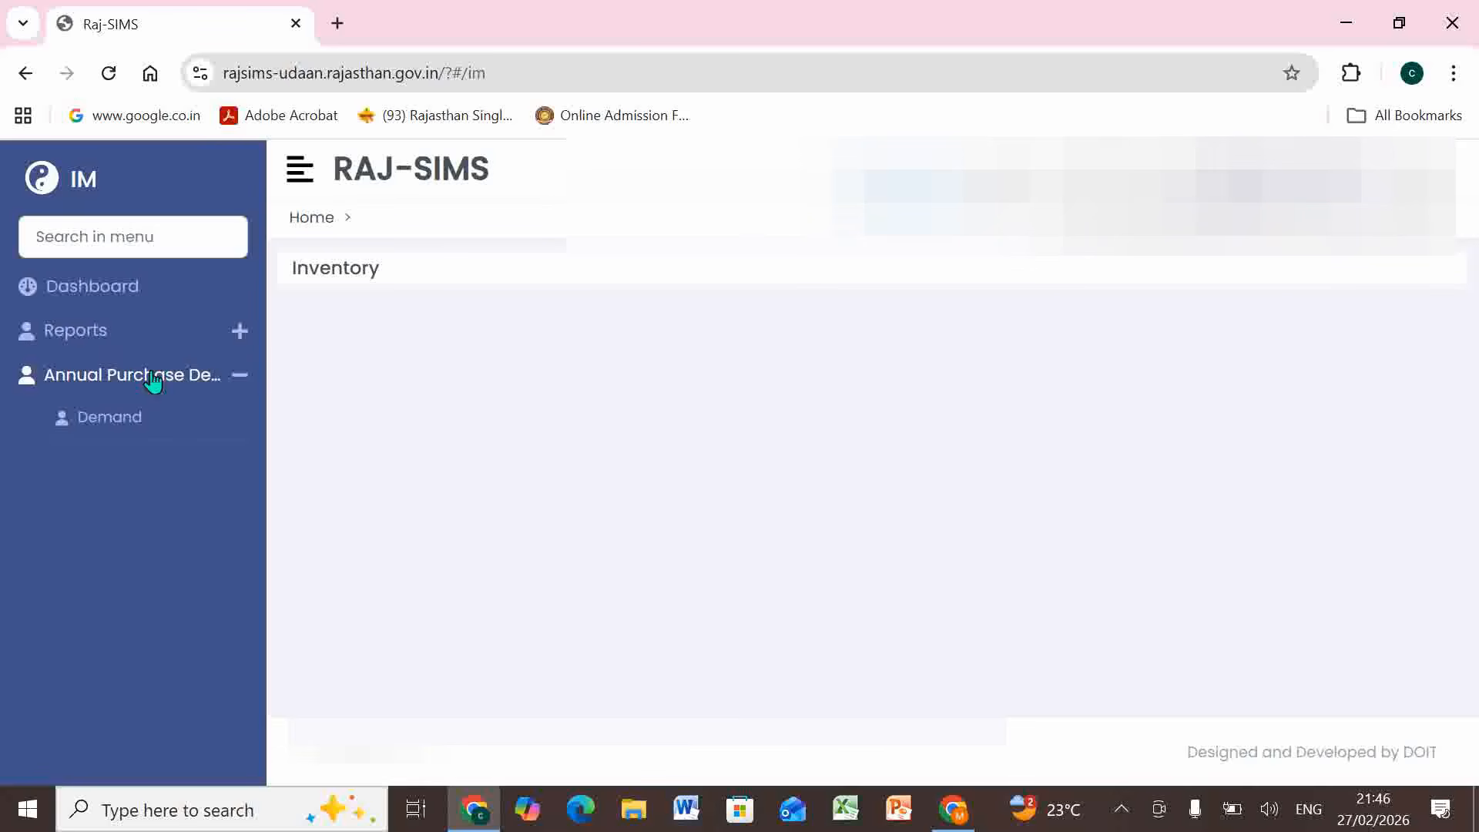
click(124, 416)
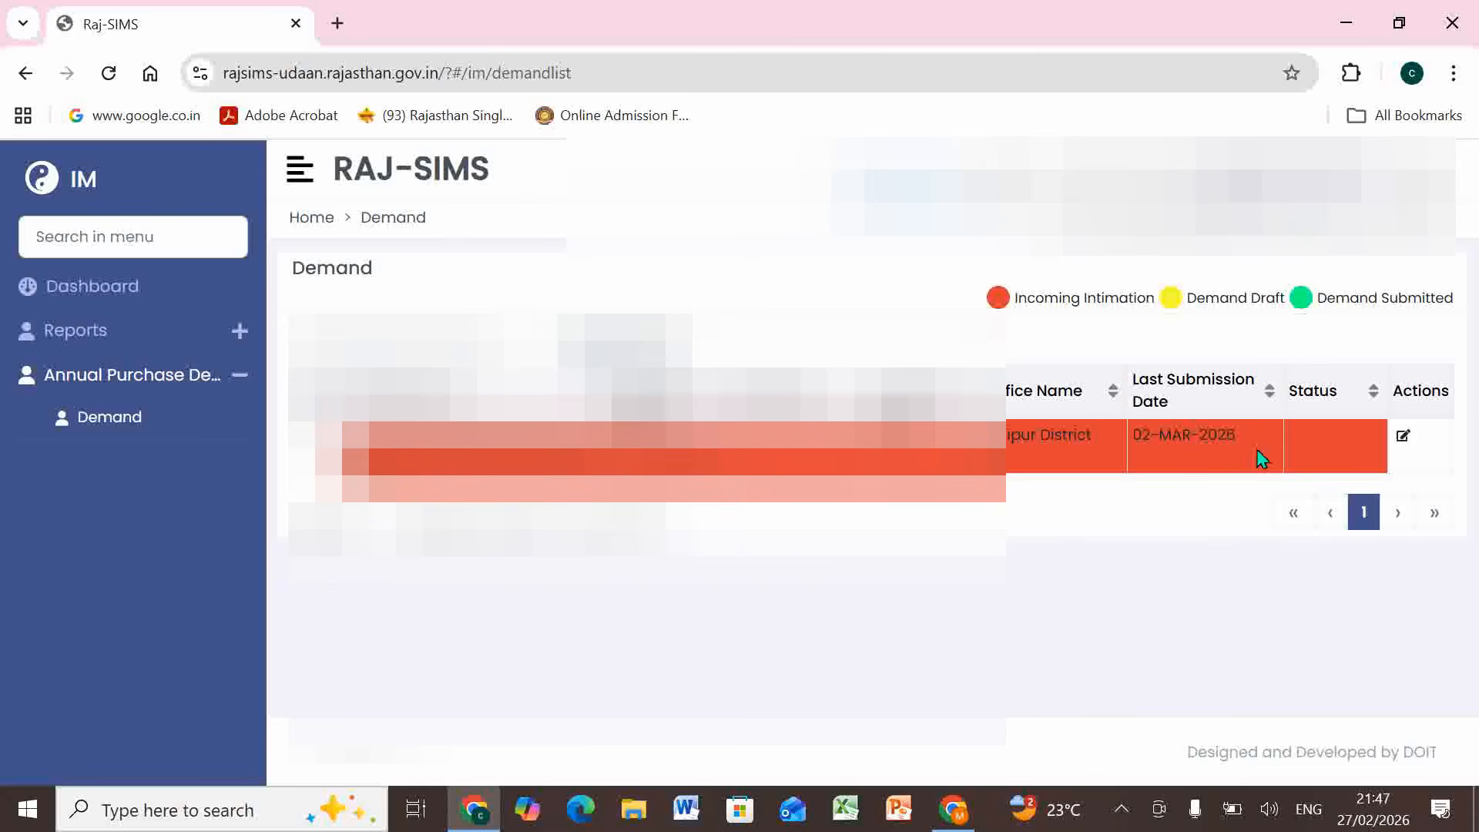
click(1403, 437)
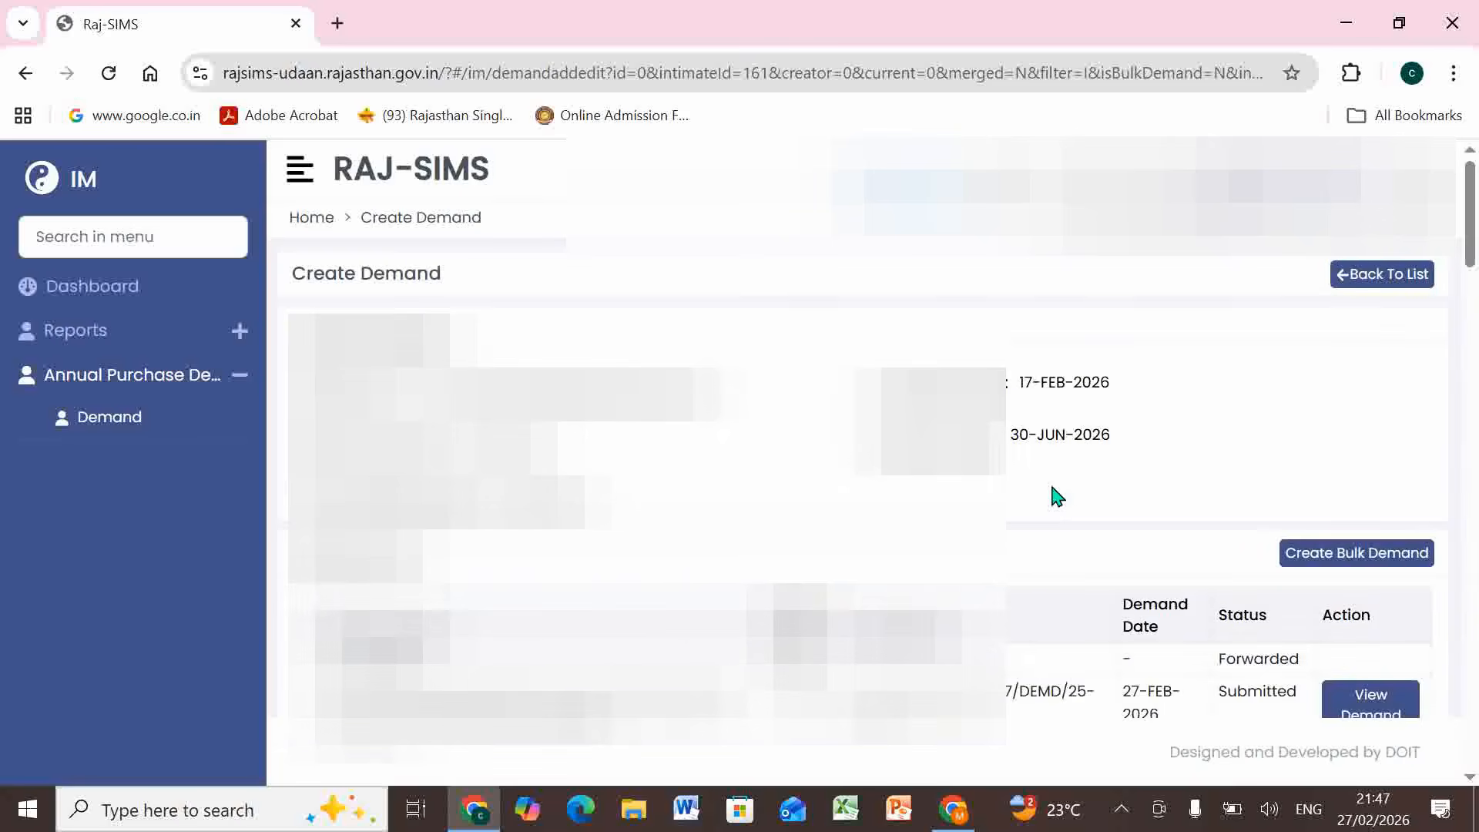
View the submitted demand of Govt. Senior Secondary School Anoppura Jalsu and close its details.
scroll(1057, 495, down, 5)
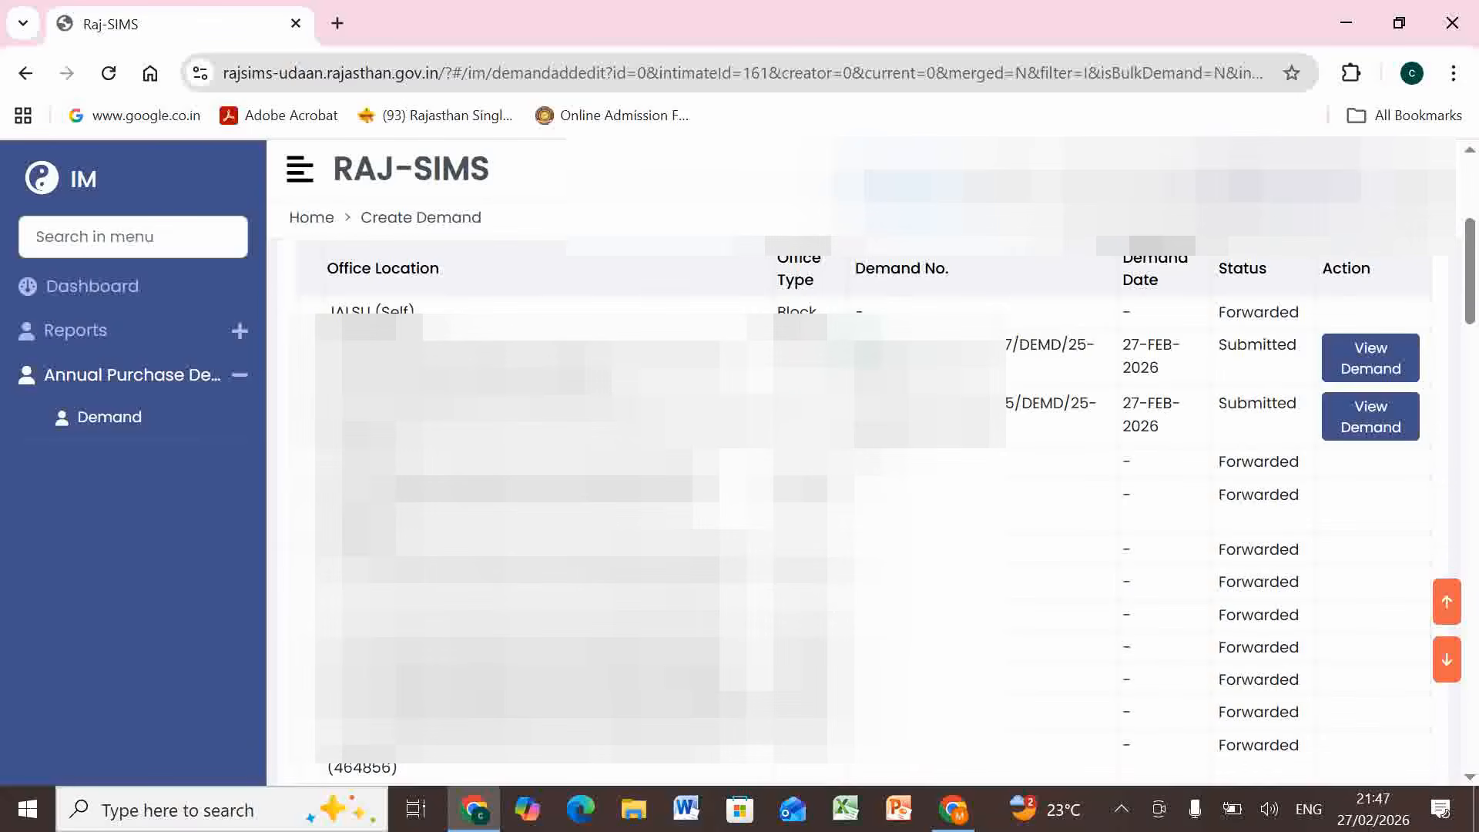
scroll(1031, 501, down, 2)
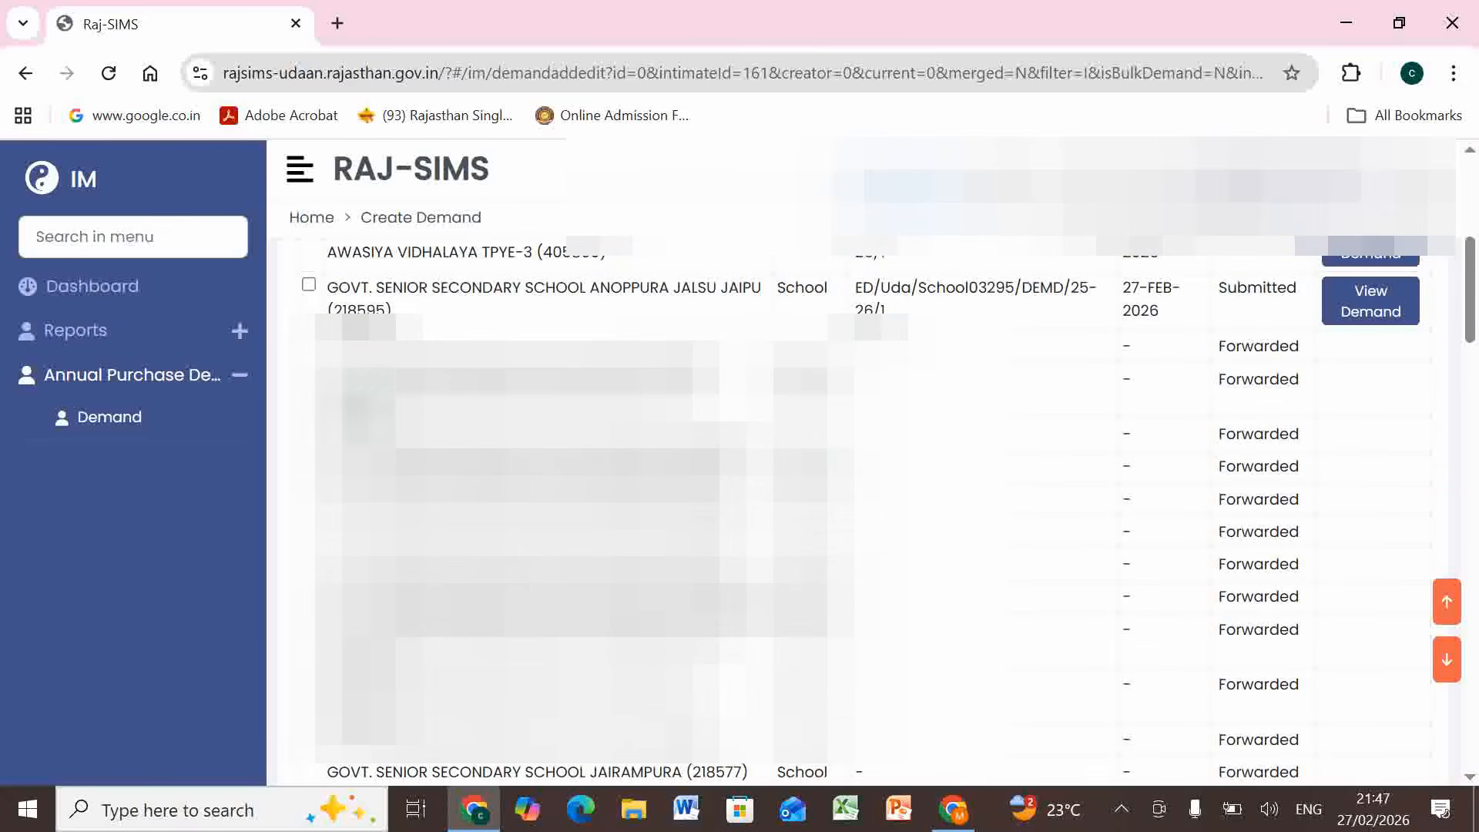
scroll(1290, 400, up, 2)
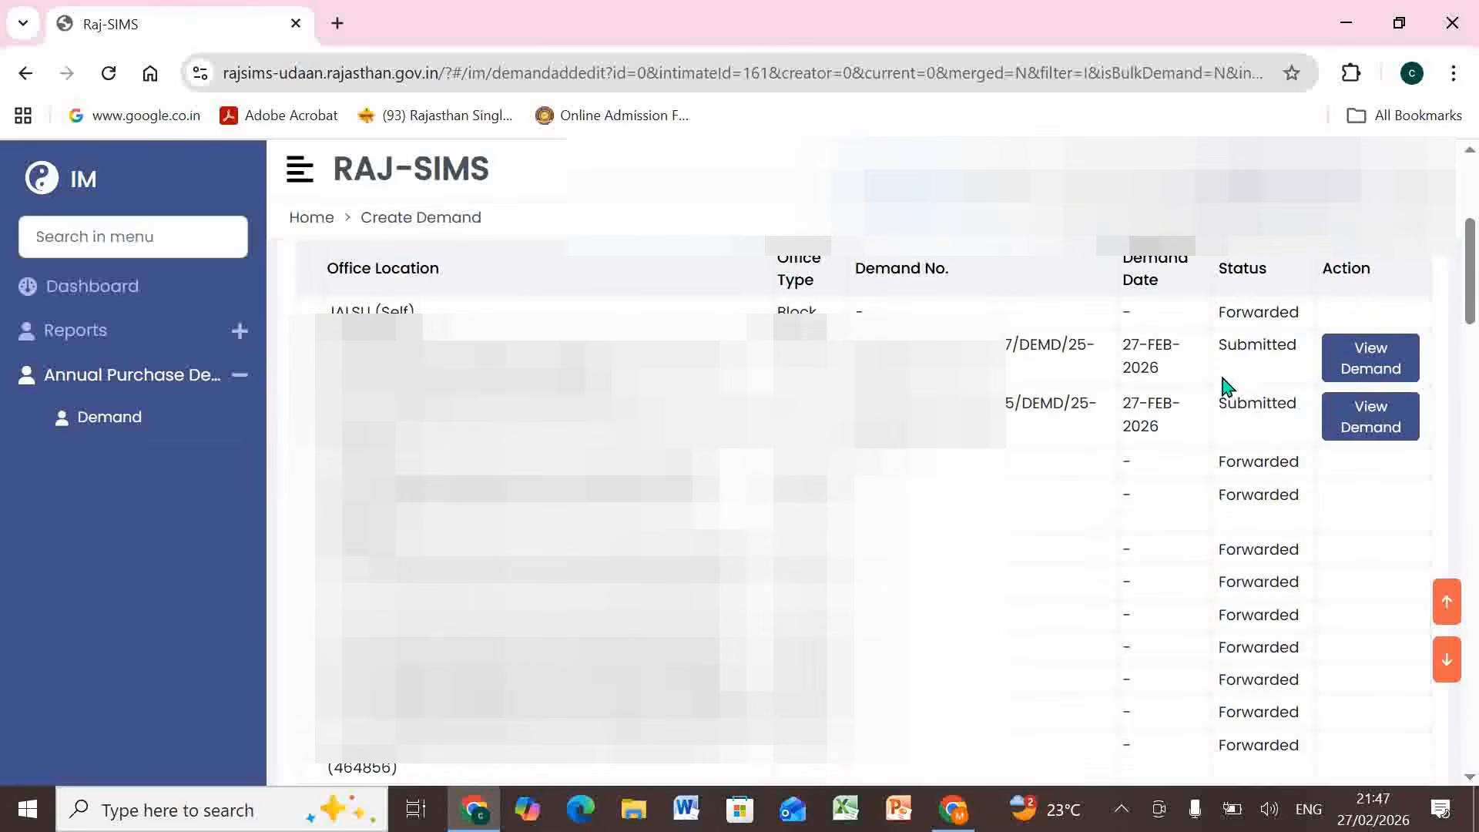
click(1383, 430)
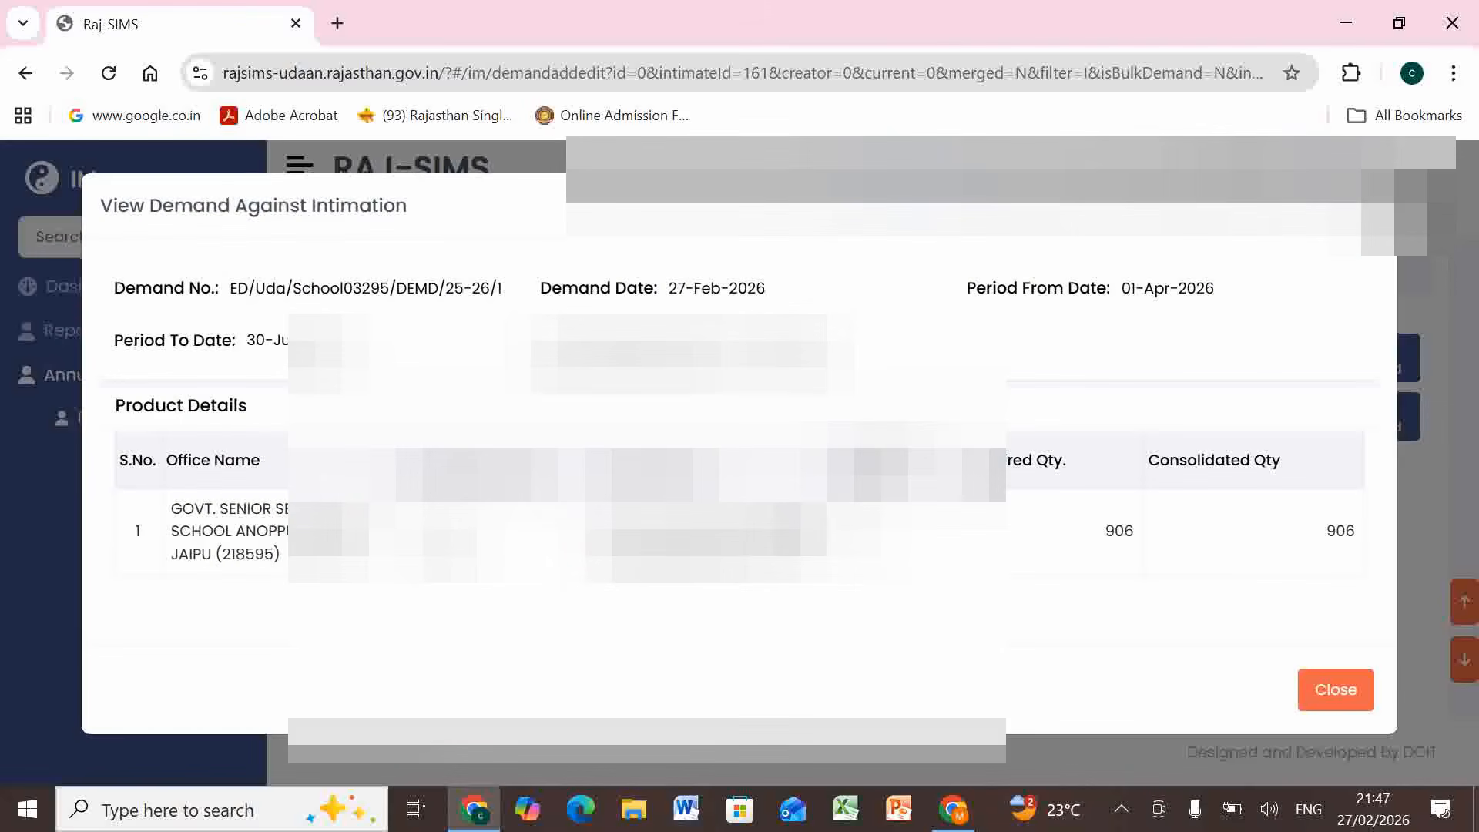
click(1318, 678)
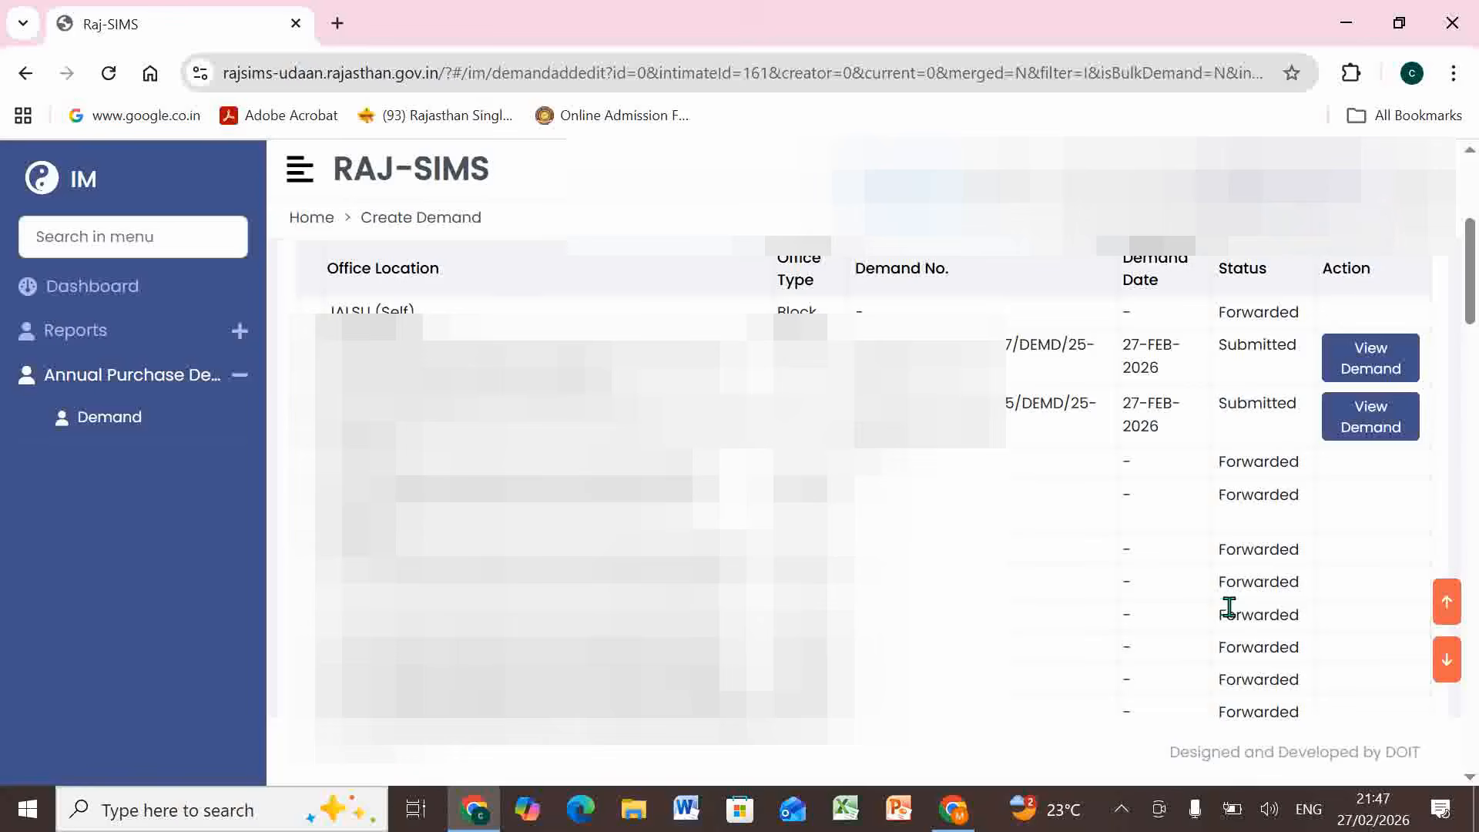
Check the demand status of the block's other schools in the Create Demand list.
scroll(1229, 607, down, 5)
scroll(1229, 607, up, 10)
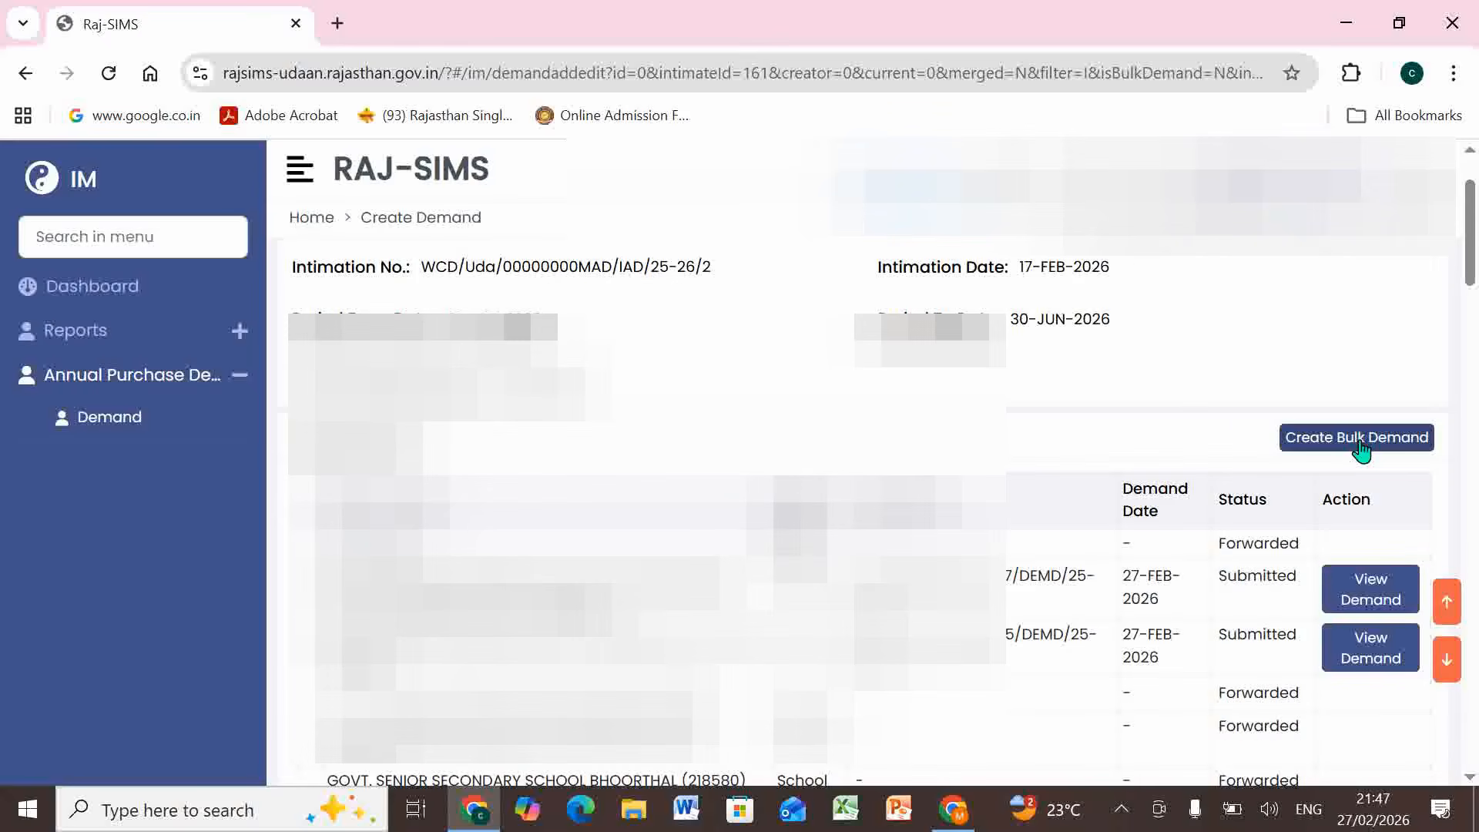
scroll(1360, 451, down, 15)
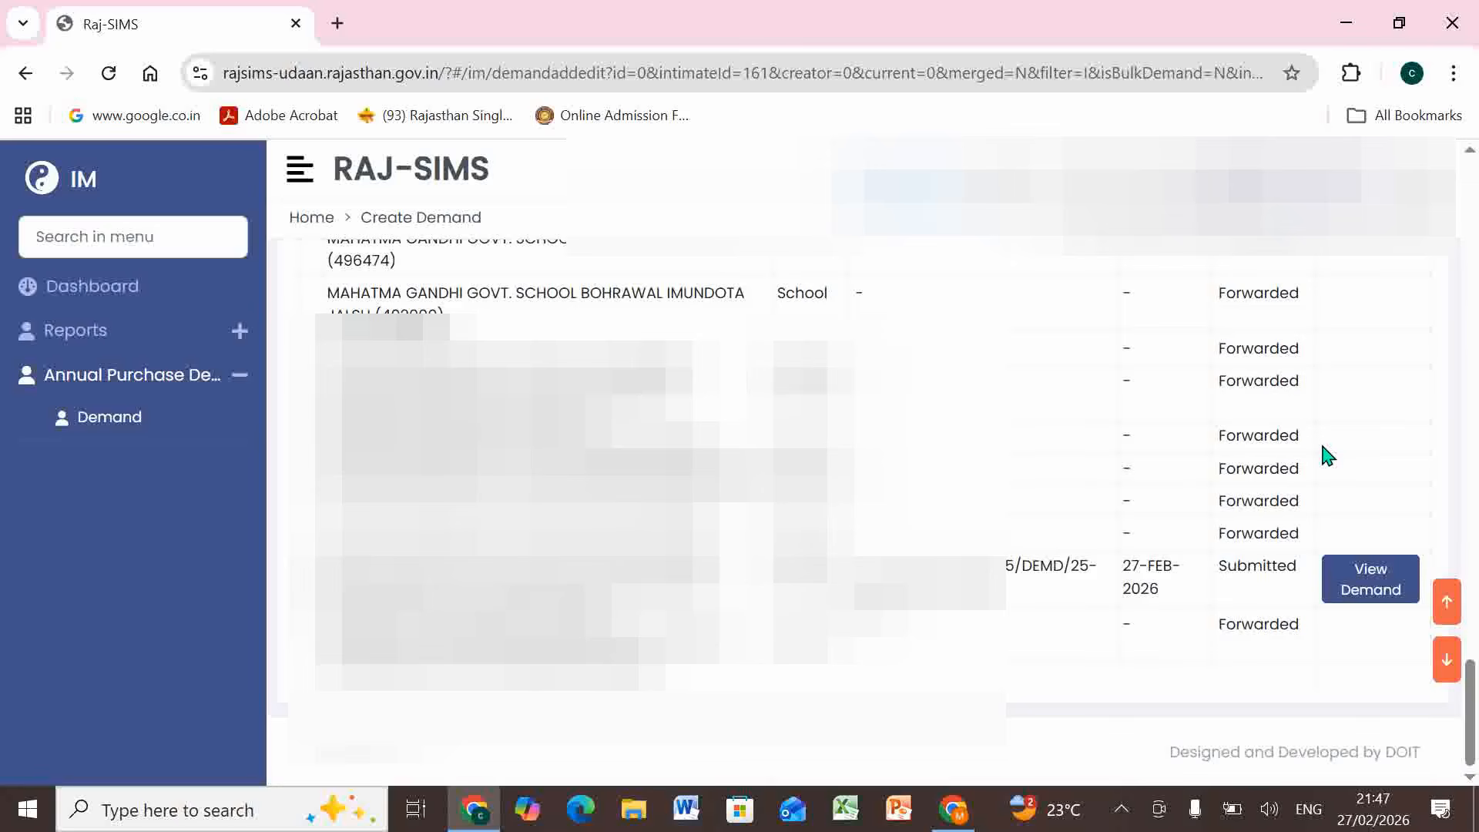
scroll(1327, 455, up, 10)
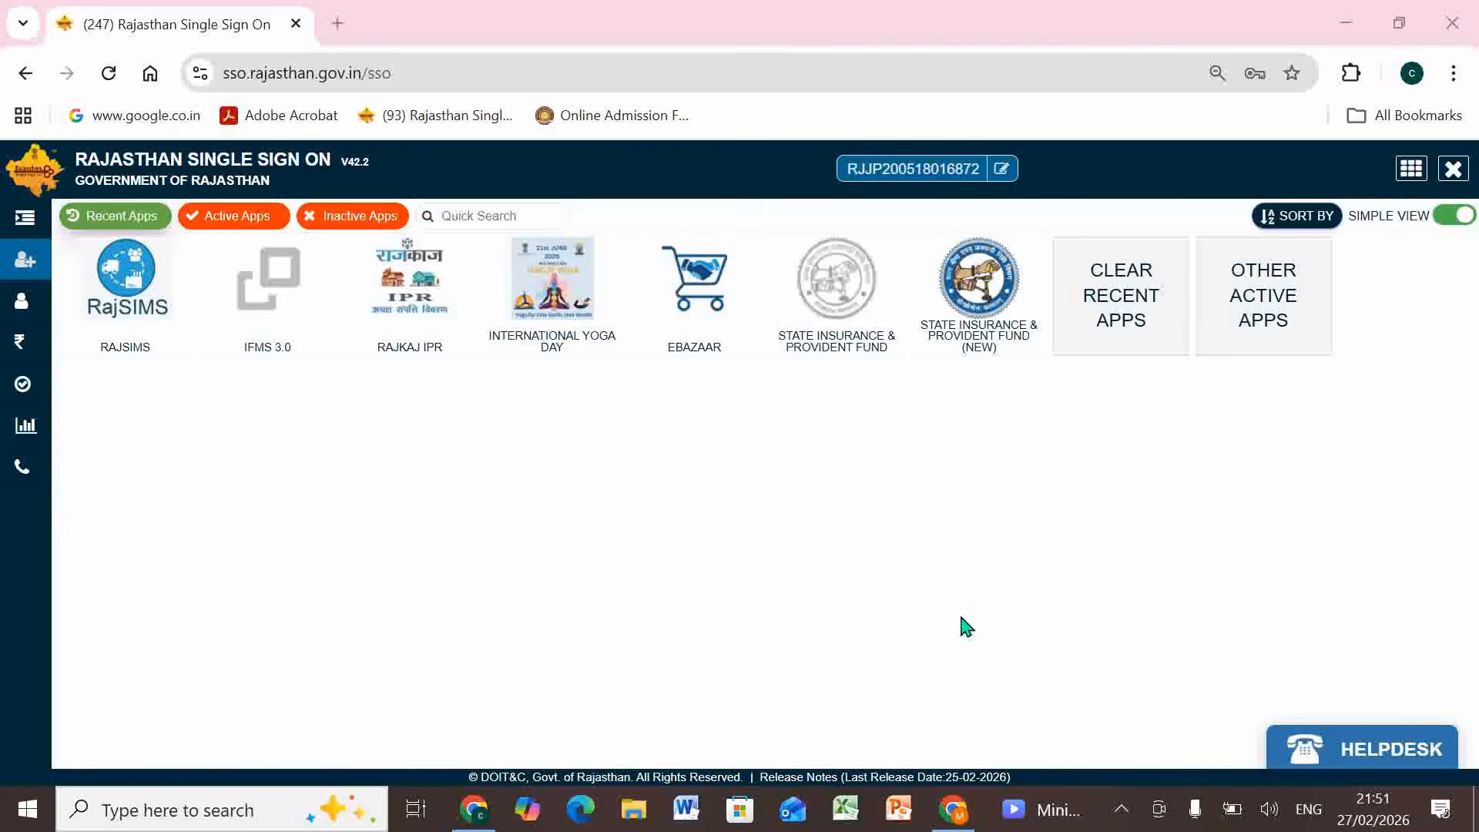
From the school principal's single sign-on dashboard, open RajSIMS for Women & Child Development (Udaan) and show the available modules.
click(141, 316)
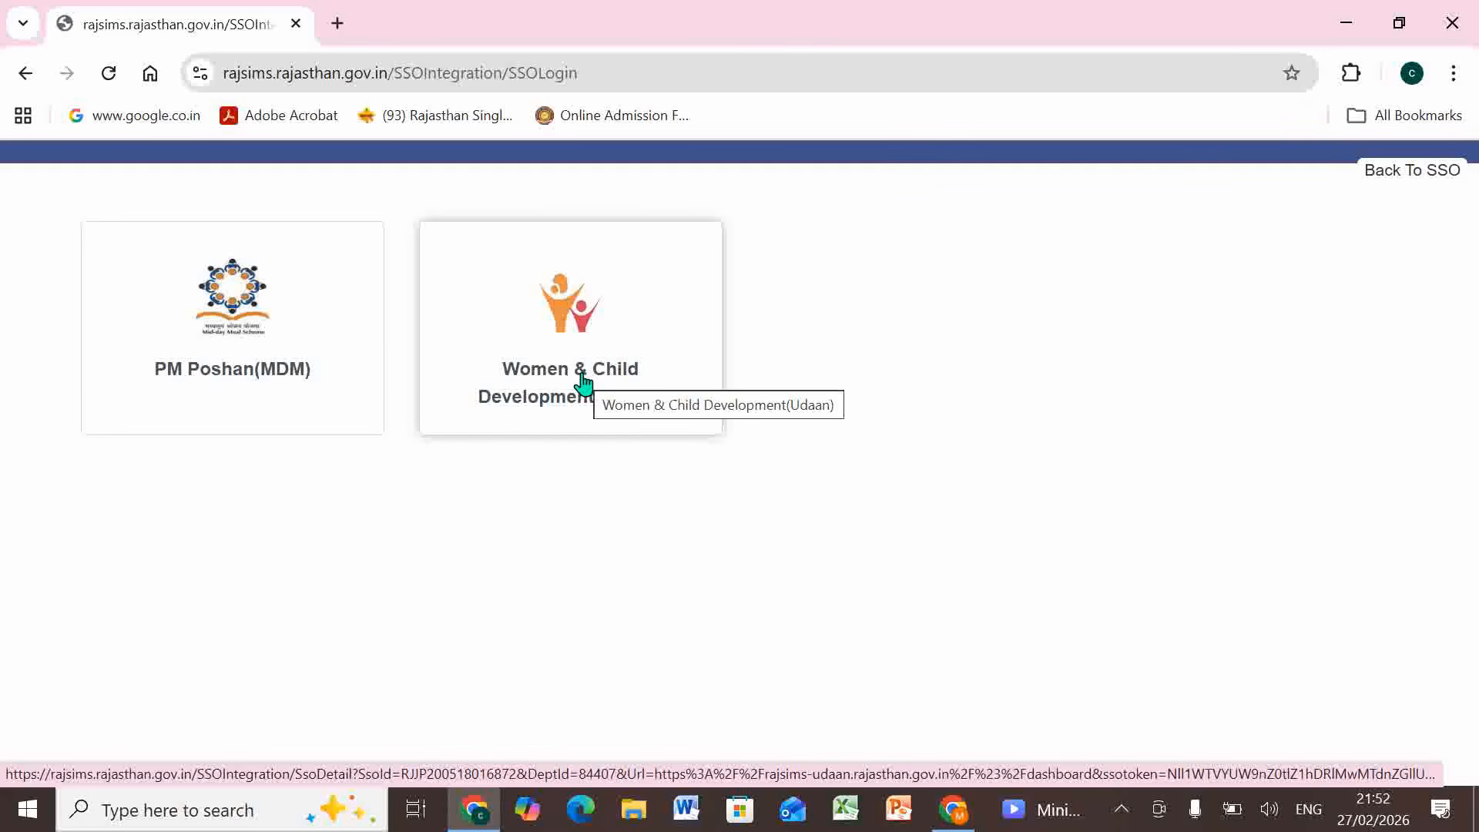
click(583, 382)
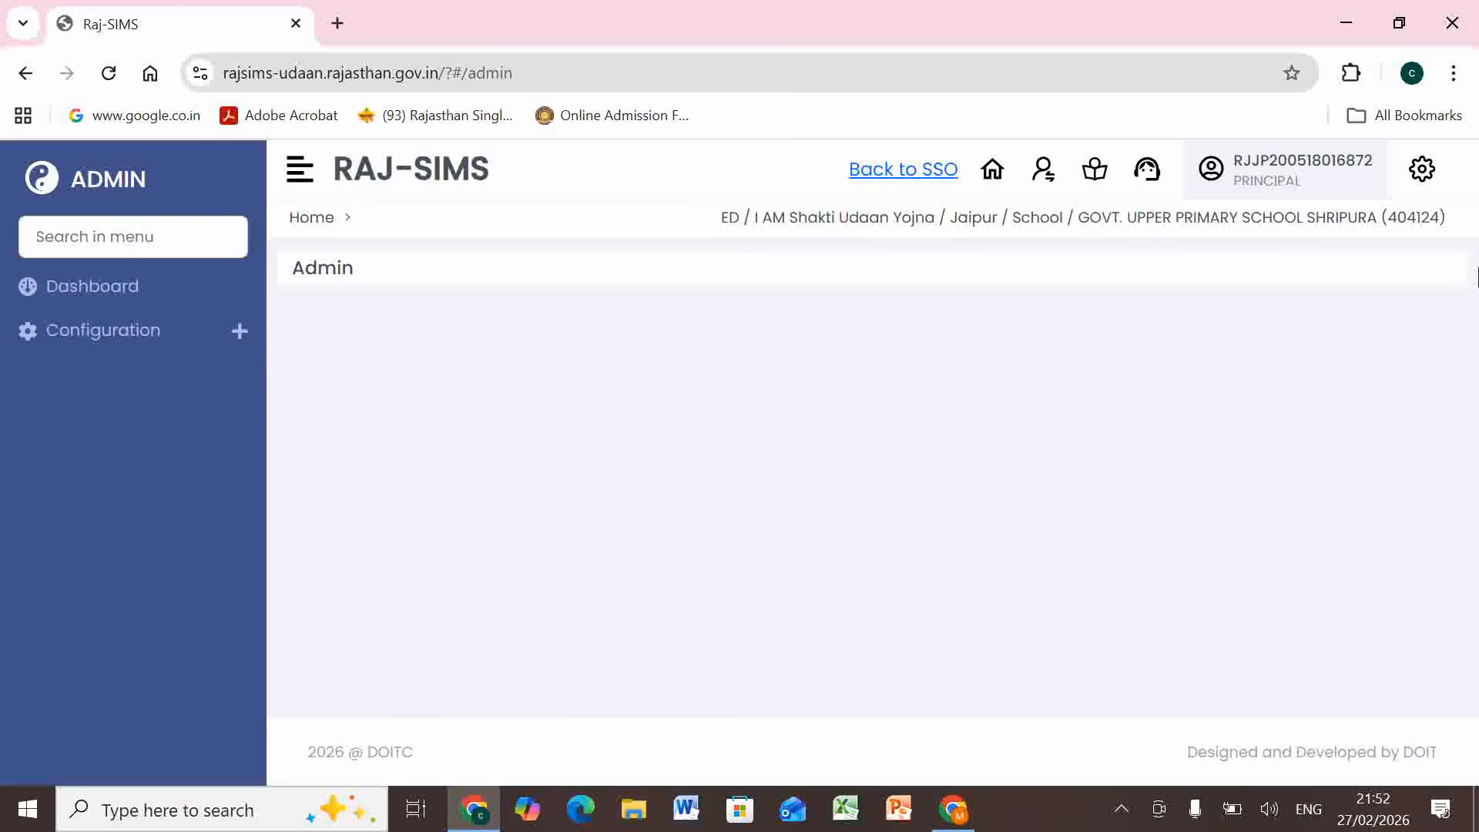
click(1428, 169)
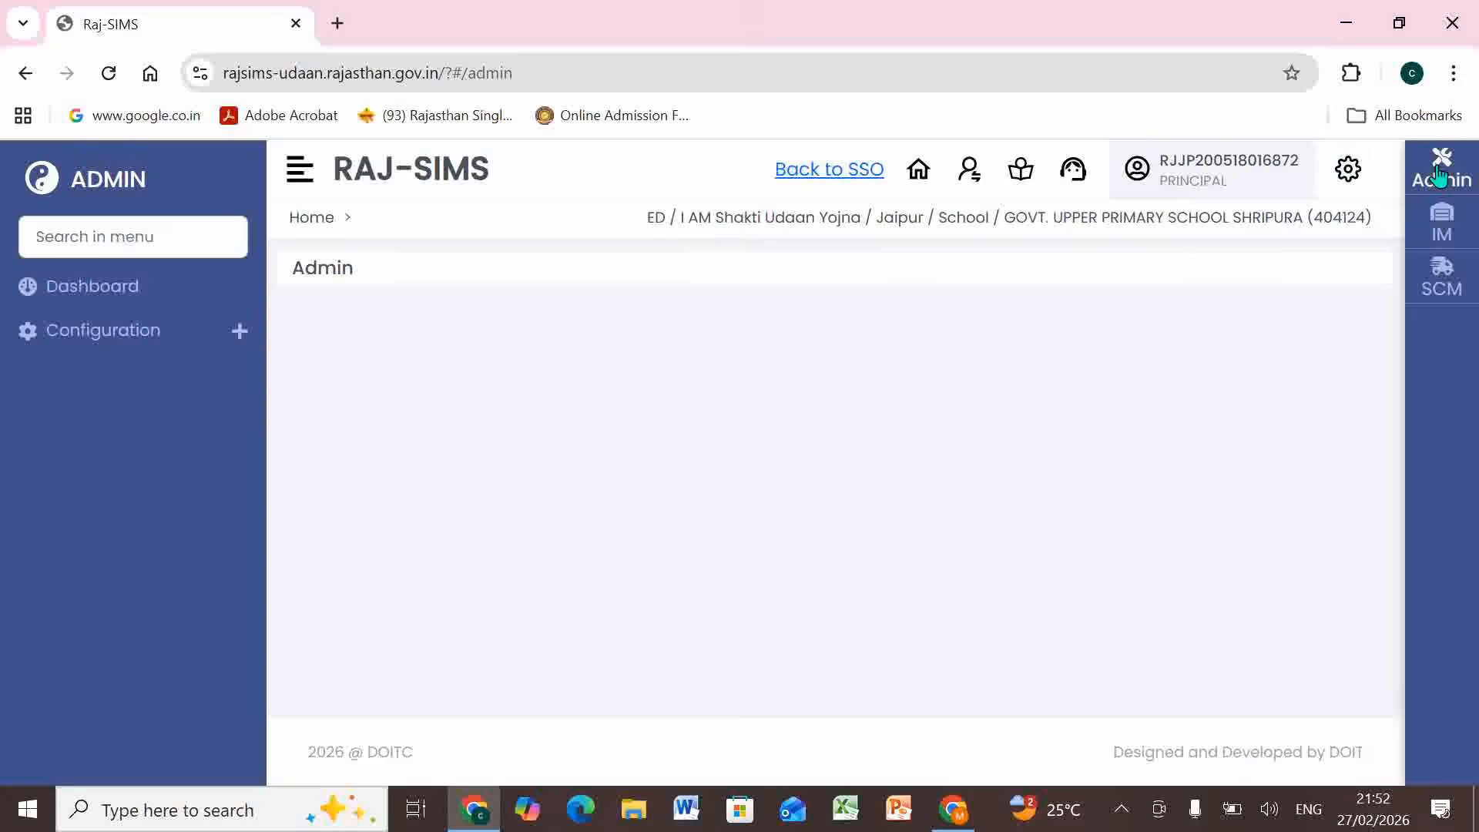
Switch to the IM module and open the incoming intimation in the annual purchase Demand list.
click(1453, 227)
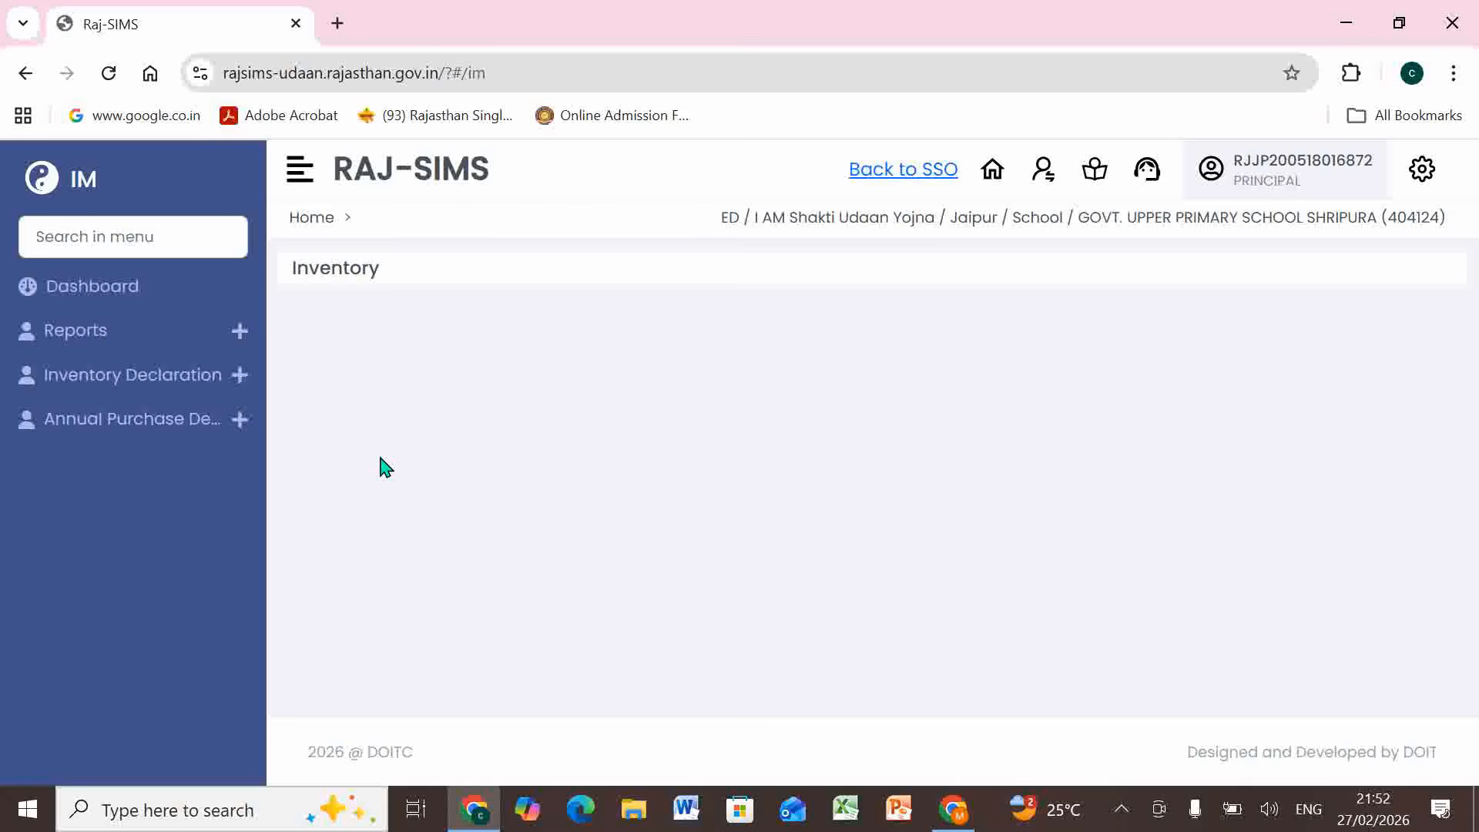
click(239, 424)
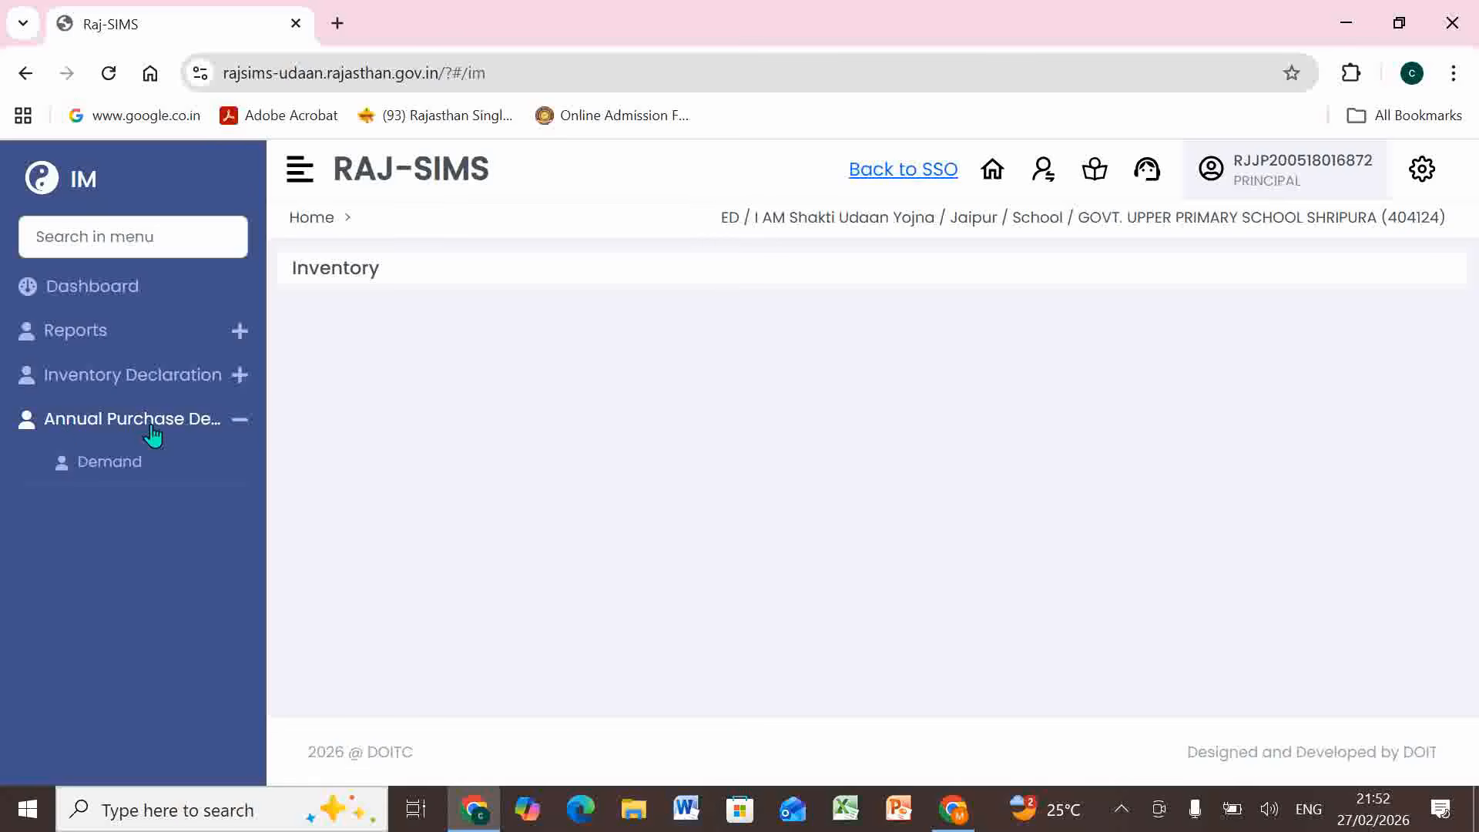
click(109, 464)
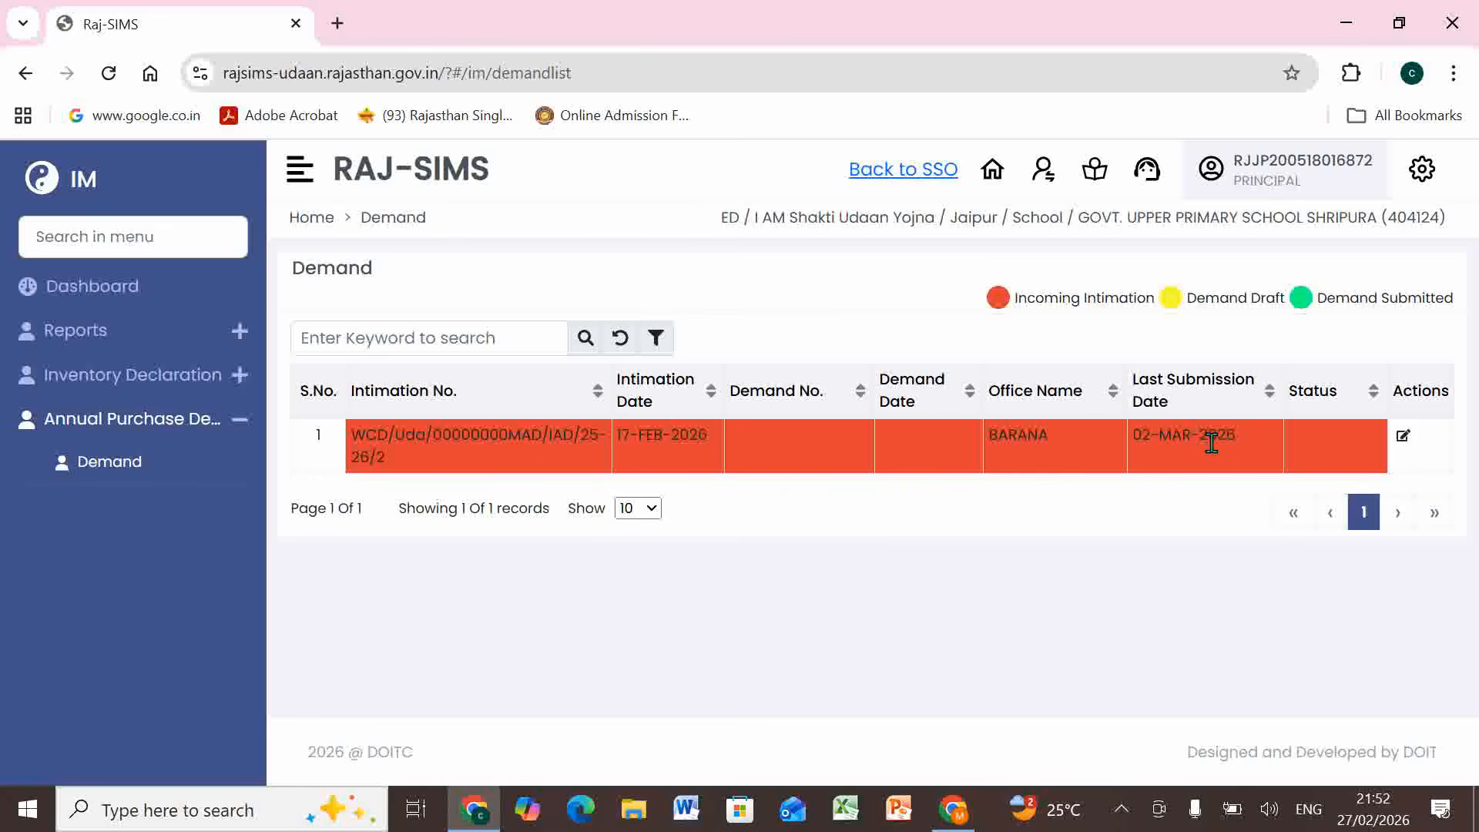
click(1409, 444)
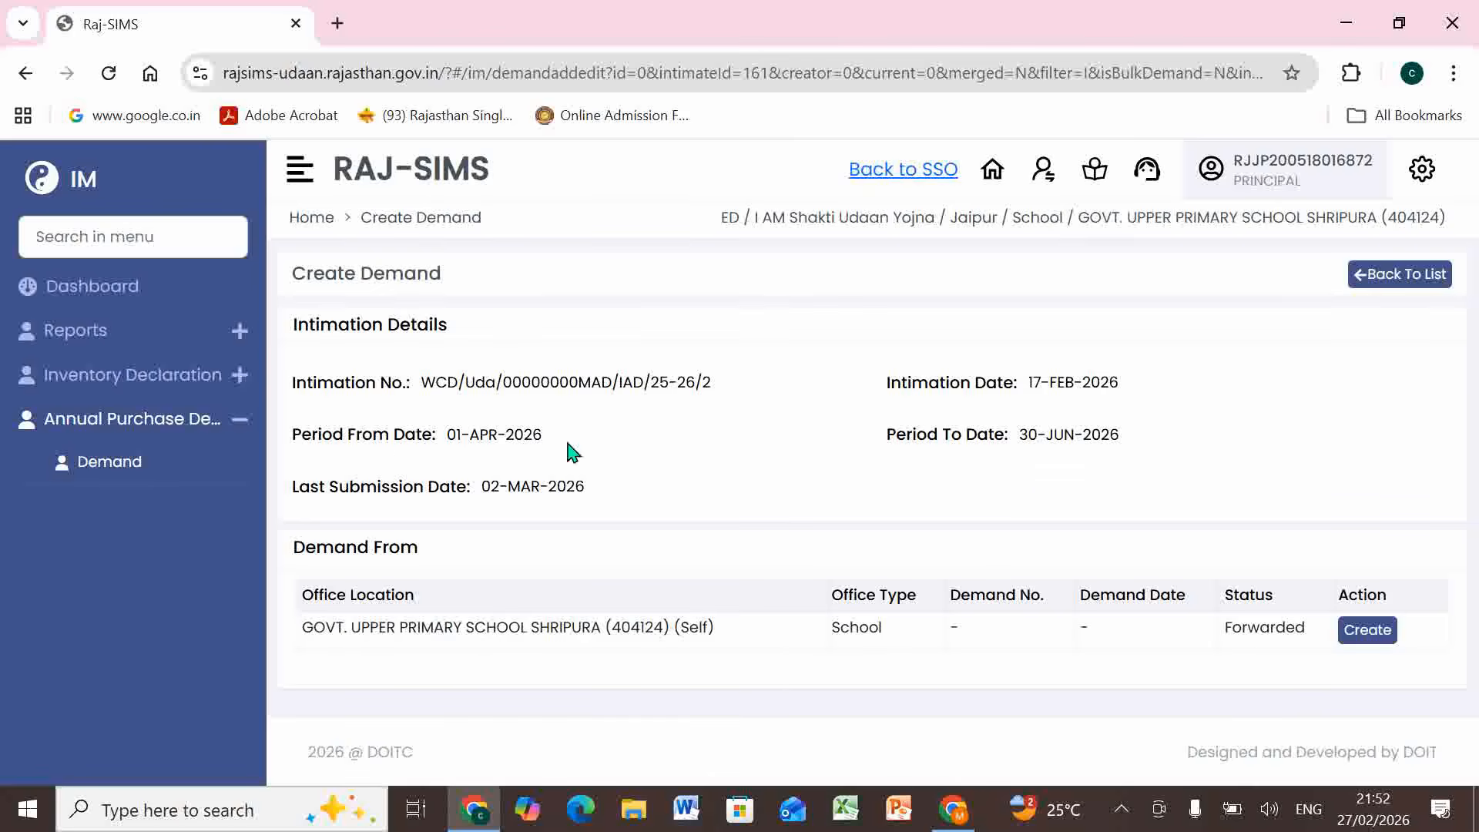
Examine the intimation's period from and to dates and the school listed under Demand From.
drag(294, 436, 565, 451)
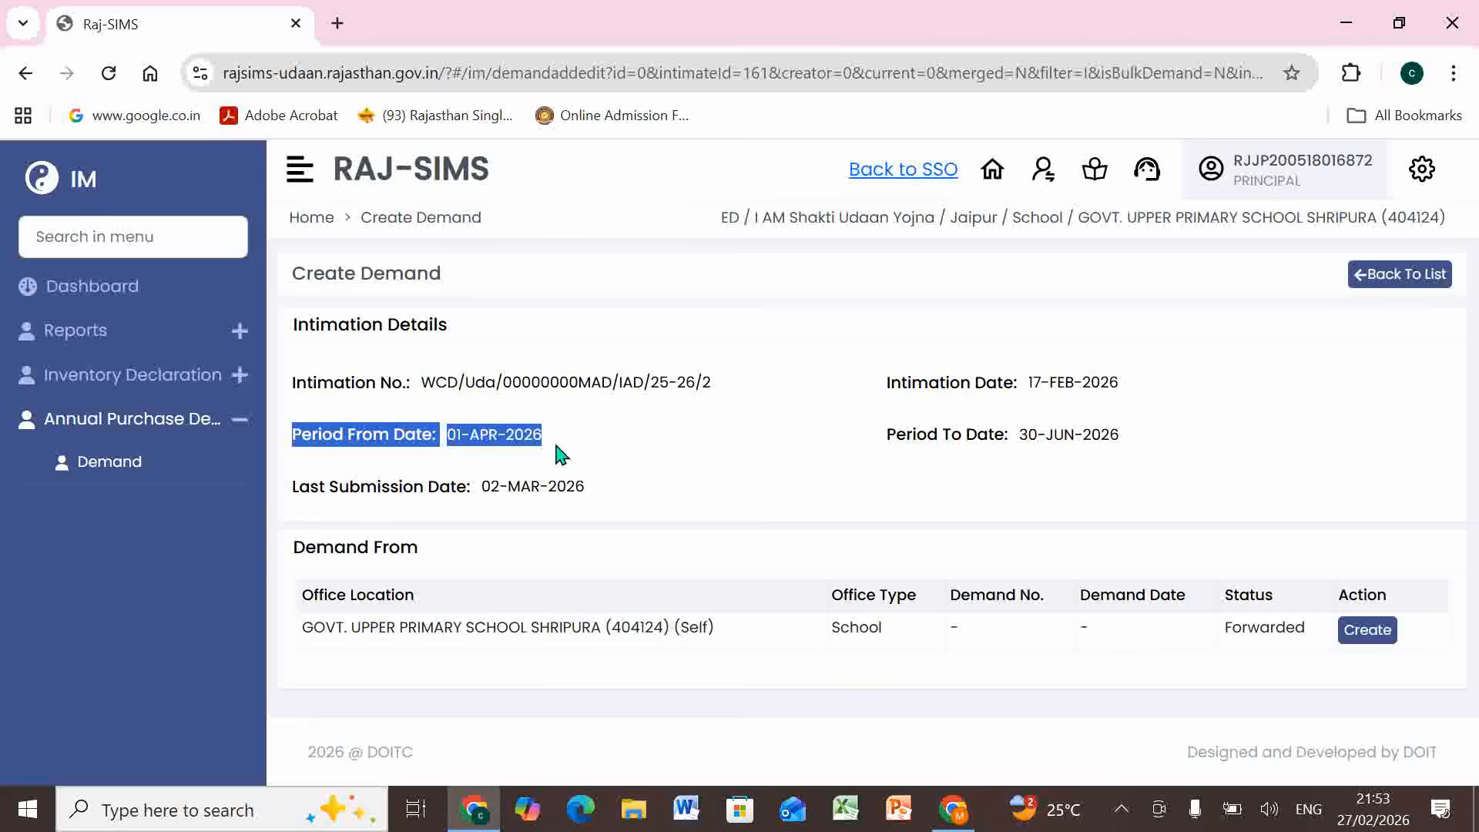
click(564, 451)
drag(887, 435, 1117, 439)
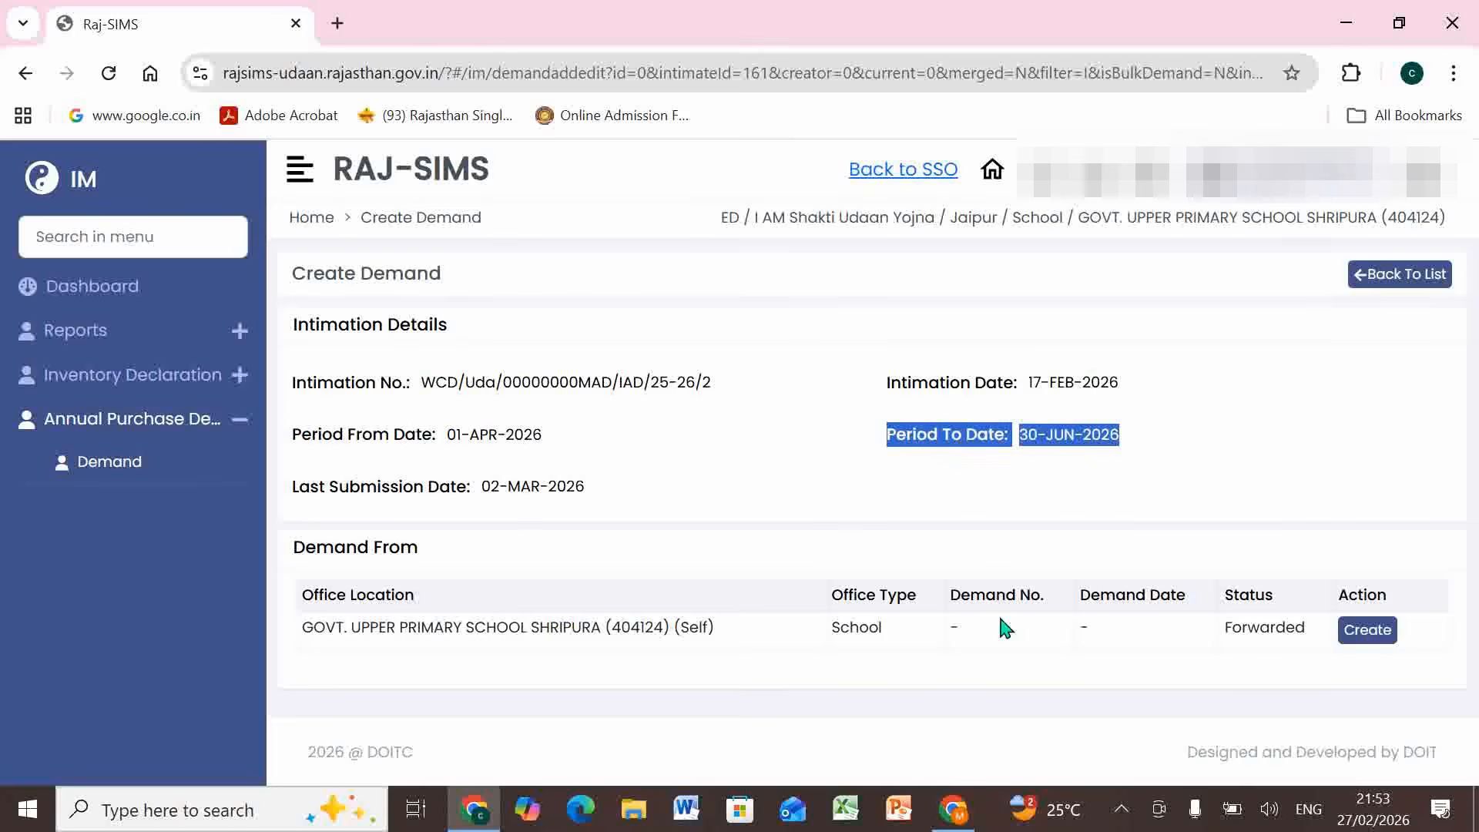
drag(313, 627, 652, 634)
click(862, 637)
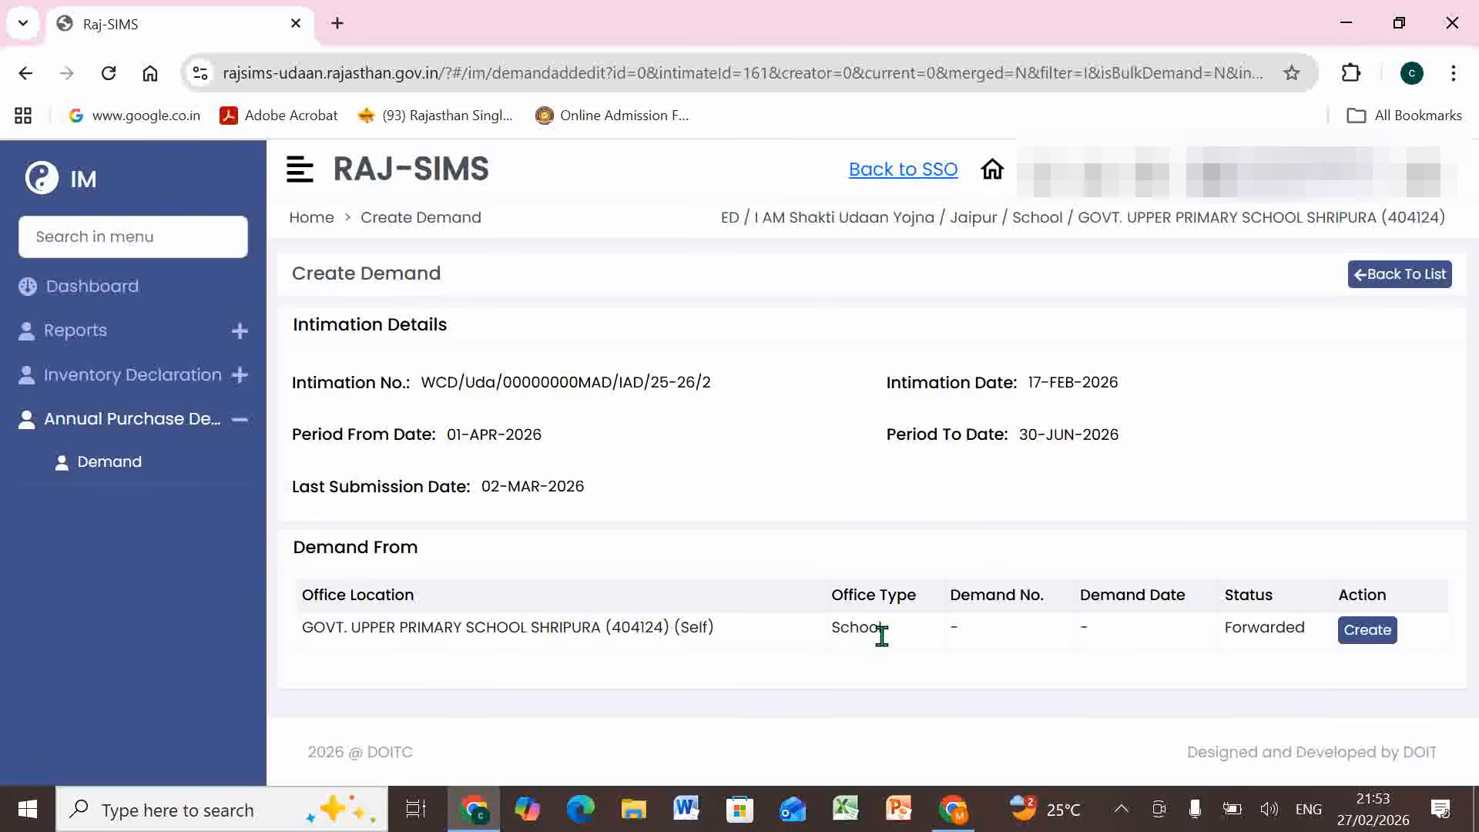
Start a new demand for Govt. Upper Primary School Shripura and check the product it covers.
click(1367, 630)
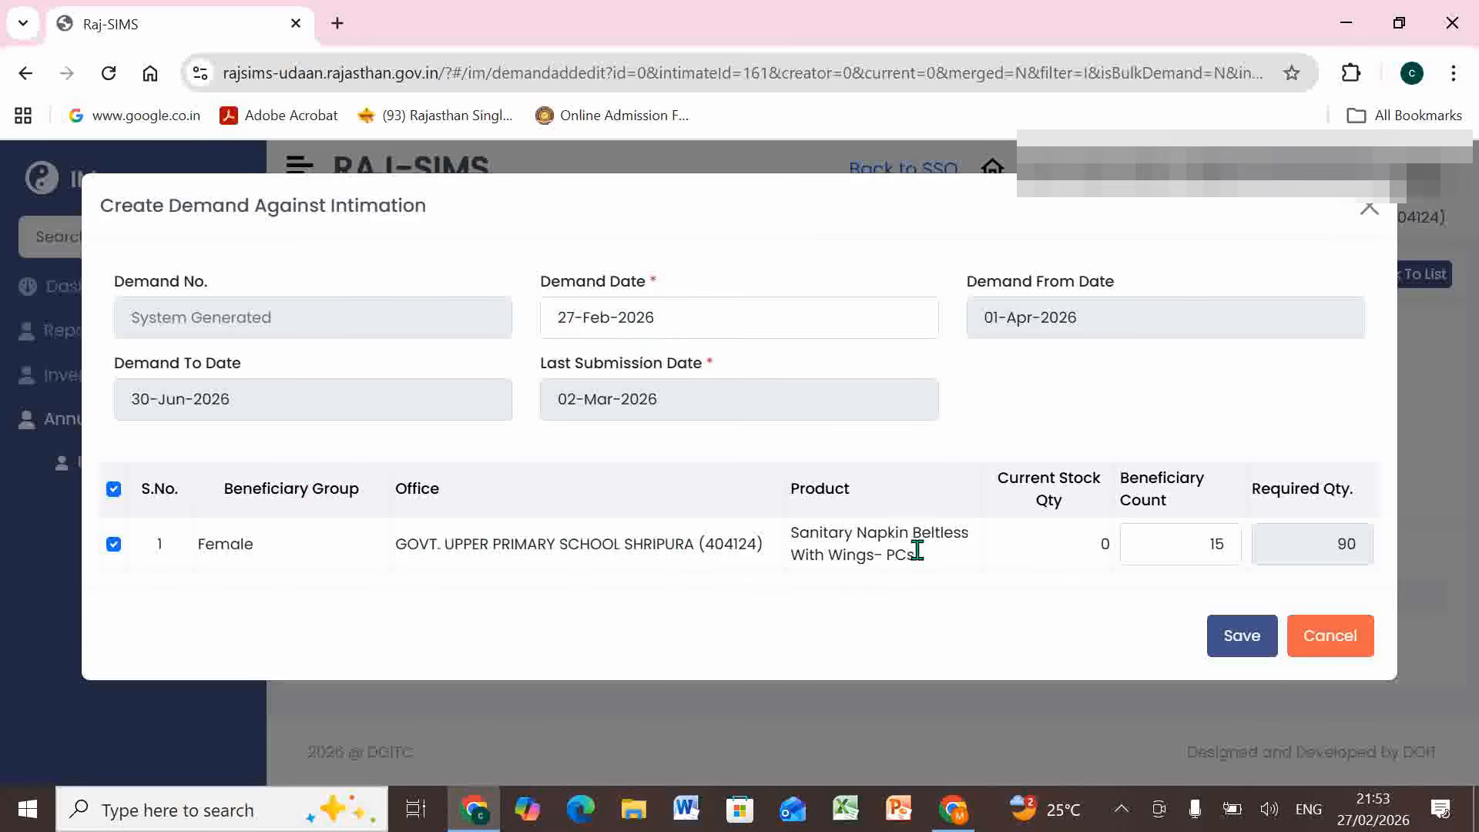
drag(806, 490, 944, 576)
double_click(864, 506)
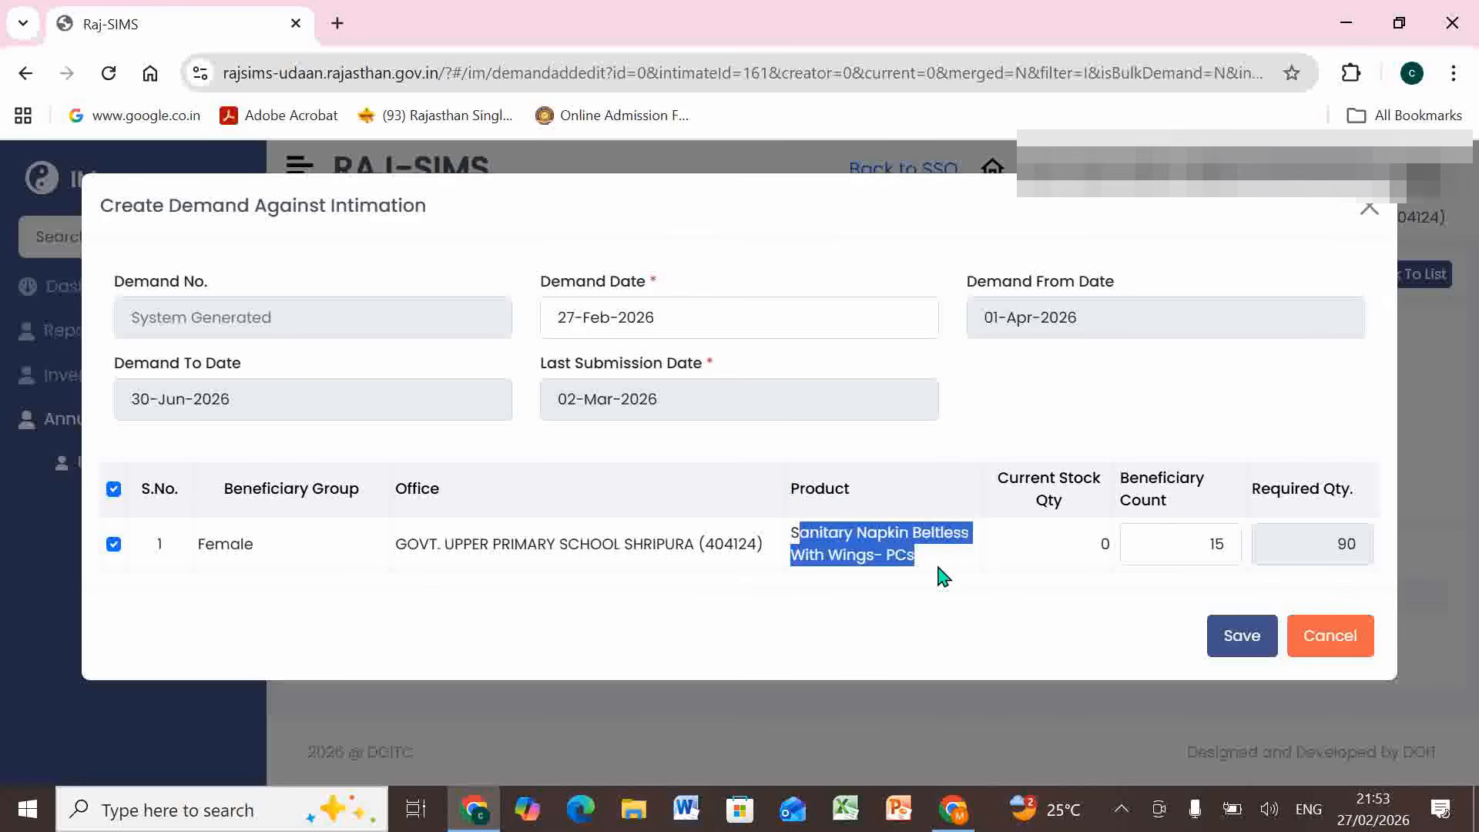
click(944, 576)
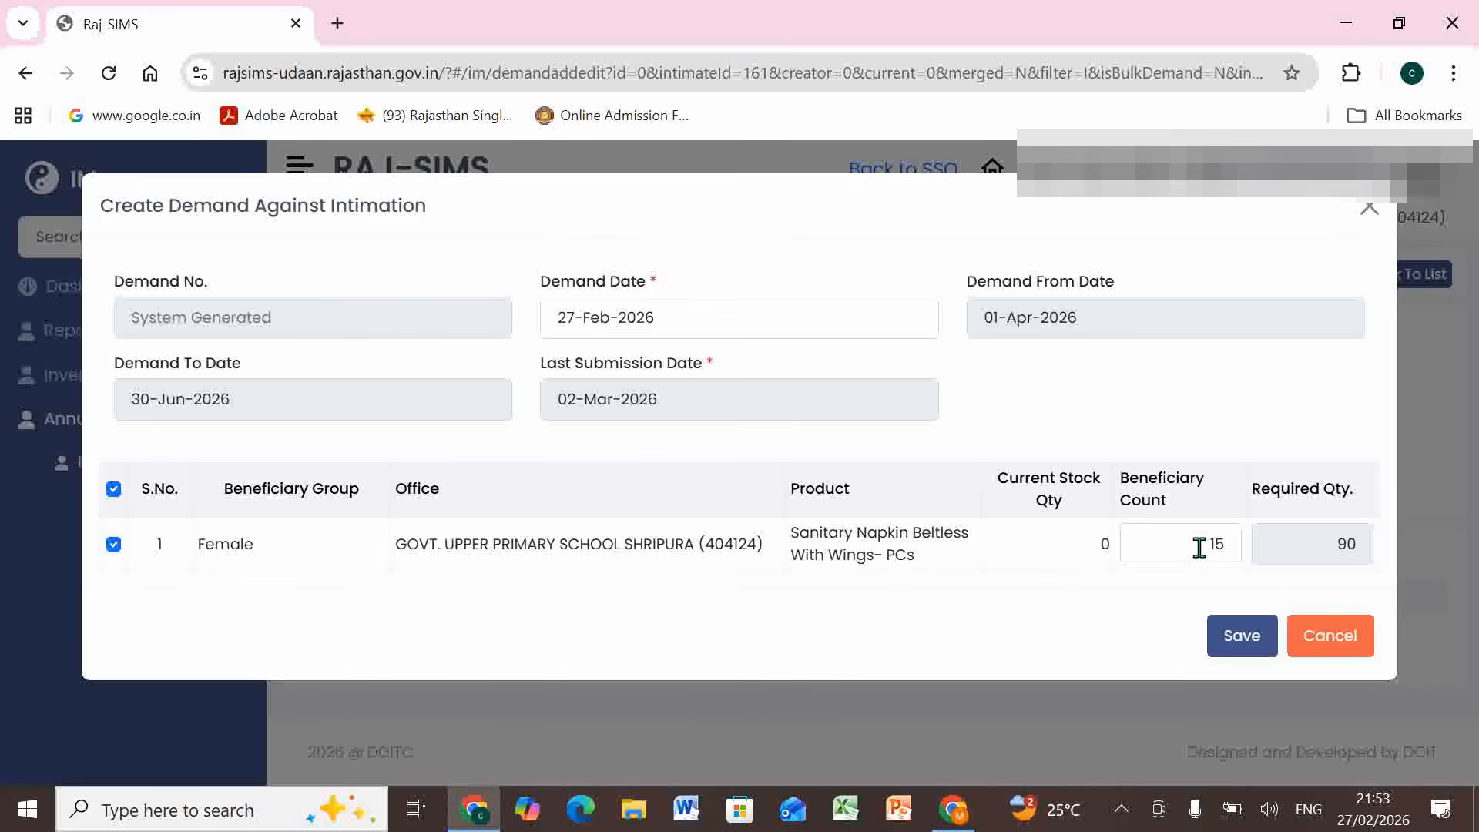
Set the beneficiary count for the sanitary napkin product to 12 and save the school's demand.
drag(1199, 547, 1225, 547)
key(BackSpace)
text(12)
click(1155, 595)
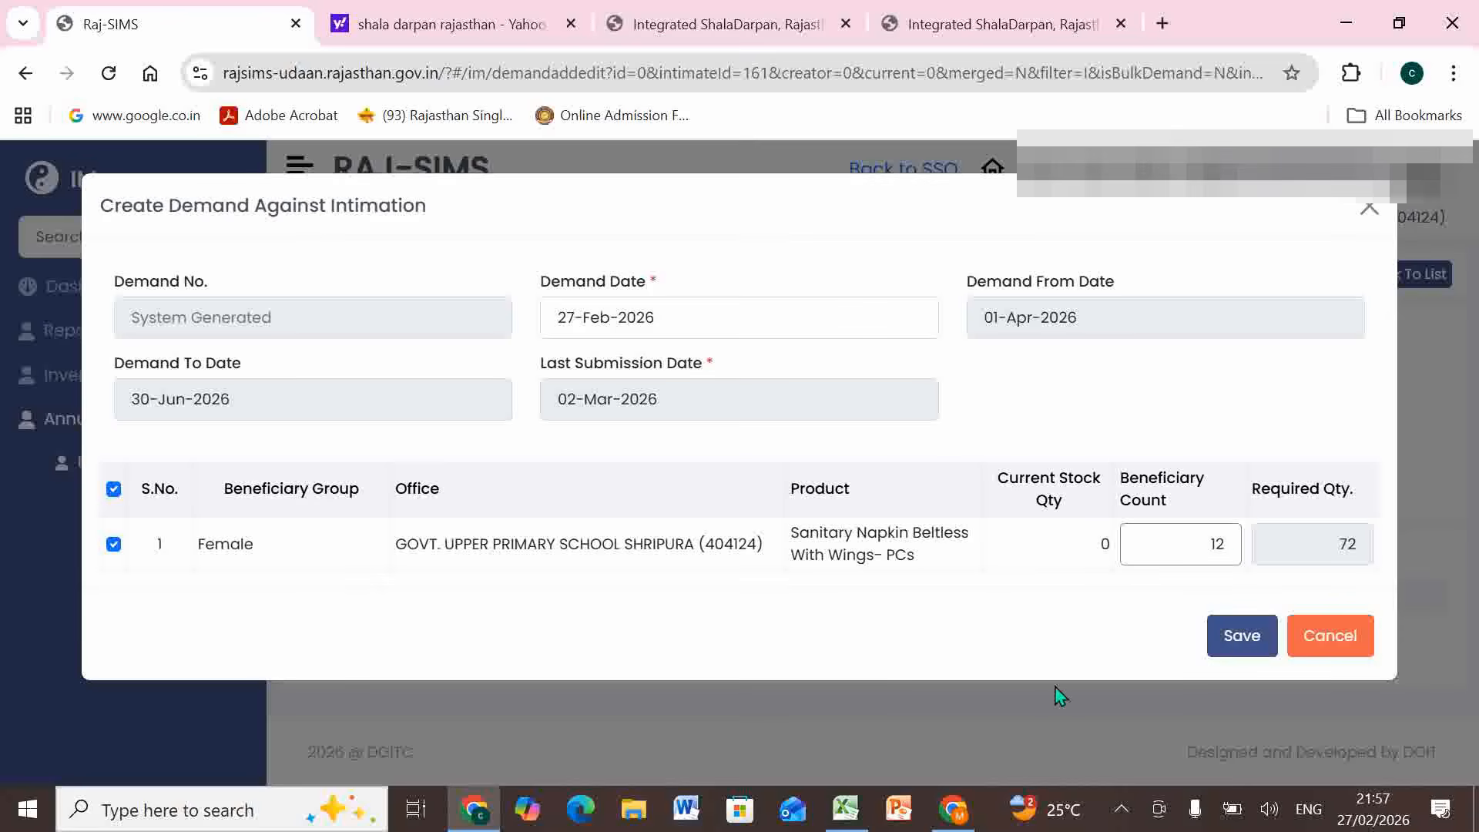
key(BackSpace)
key(BackSpace)
text(12)
click(1270, 636)
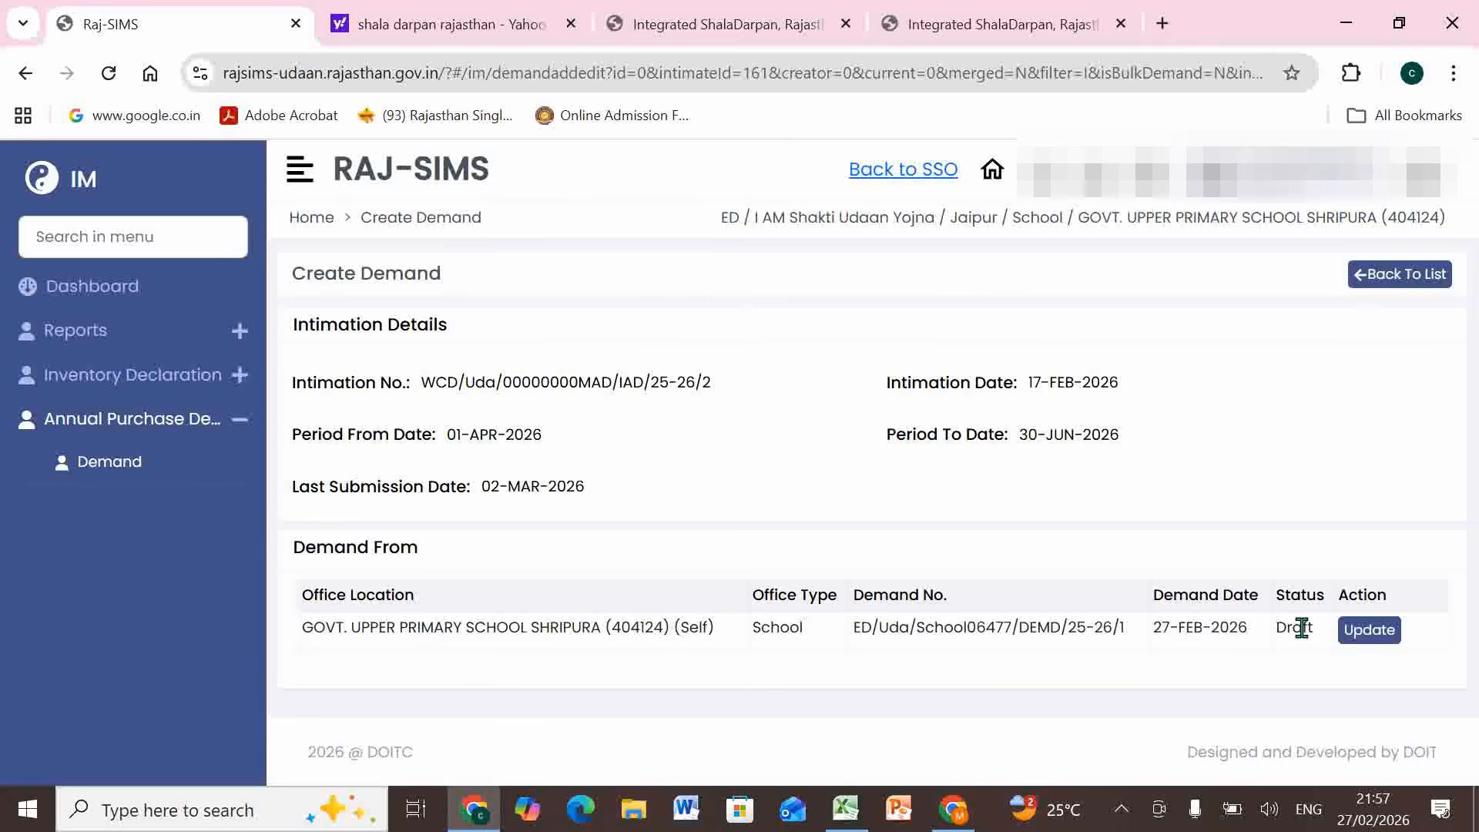
Reopen the school's draft demand, check the beneficiary count, and submit it with confirmation.
click(1379, 633)
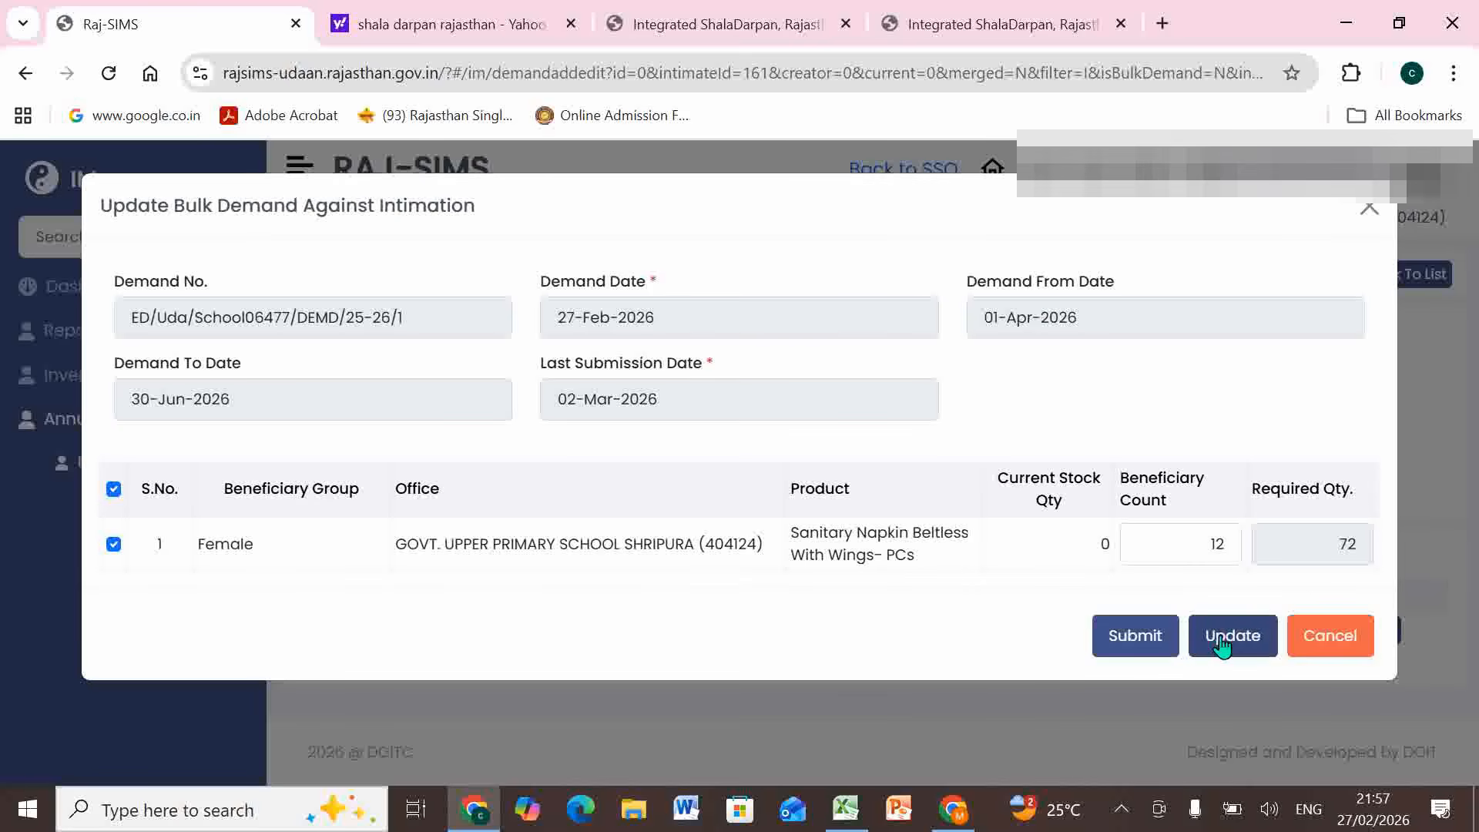
double_click(1194, 546)
click(1053, 610)
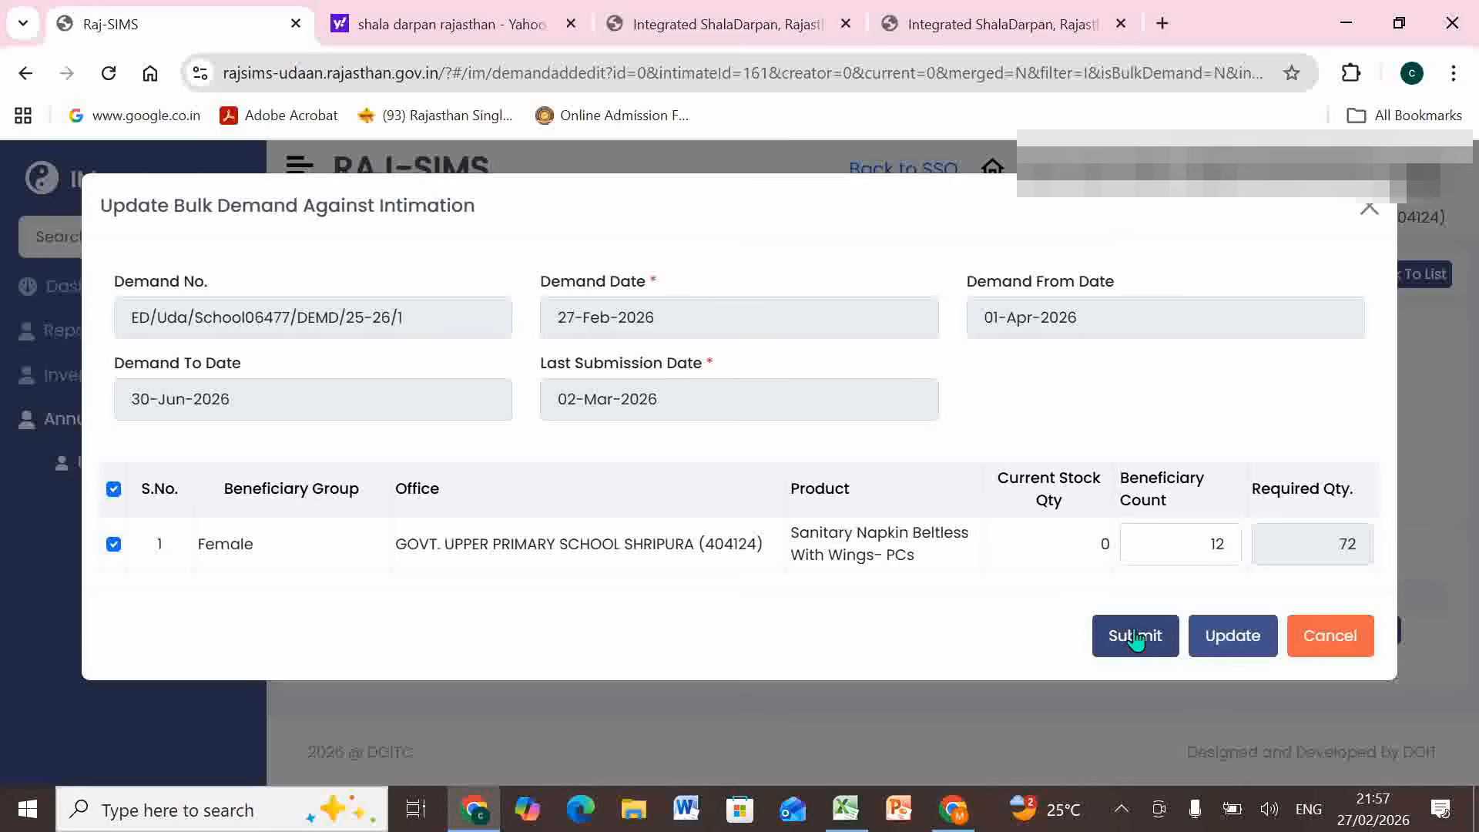
click(1135, 635)
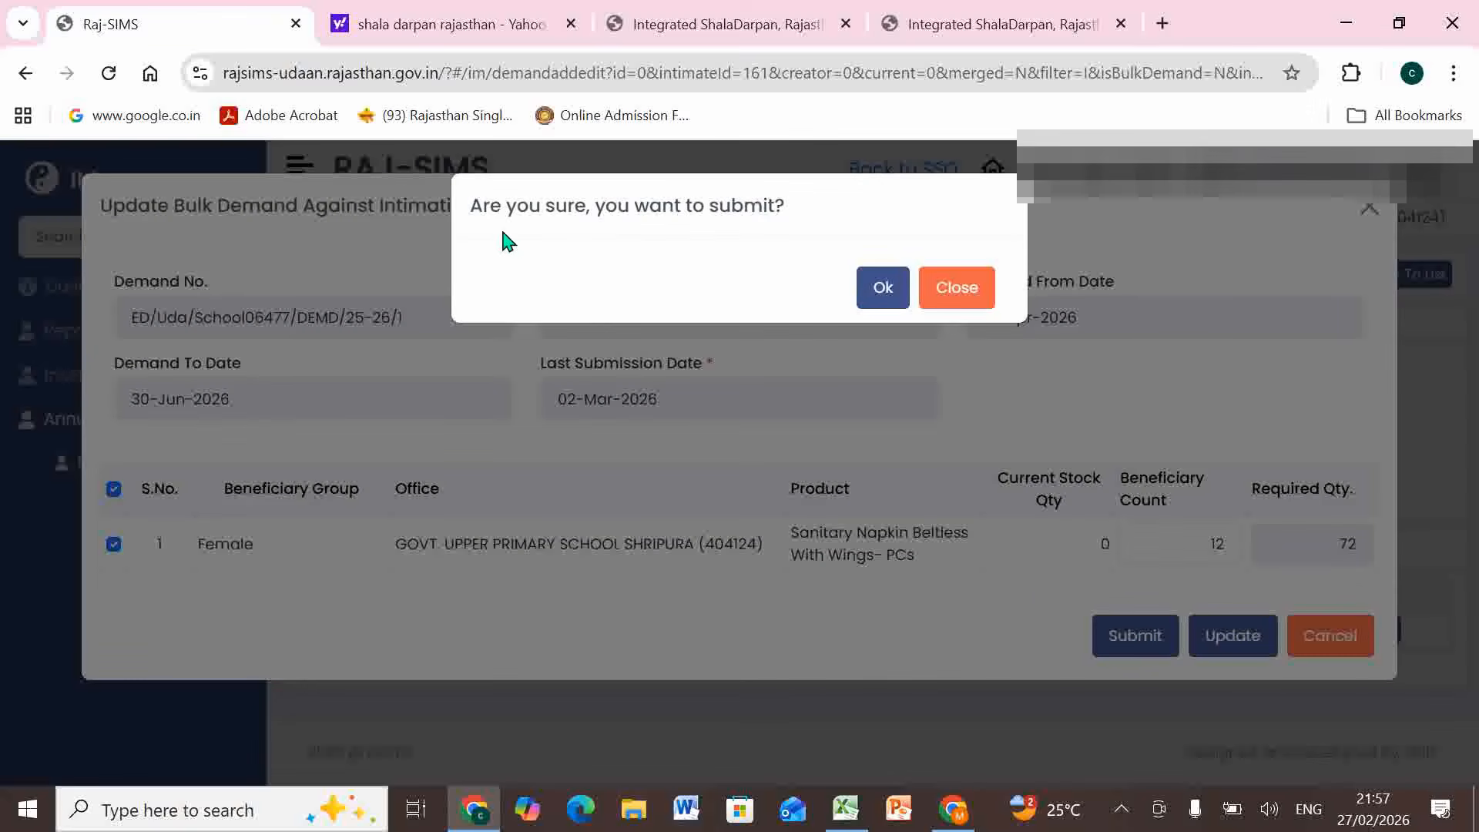
click(880, 297)
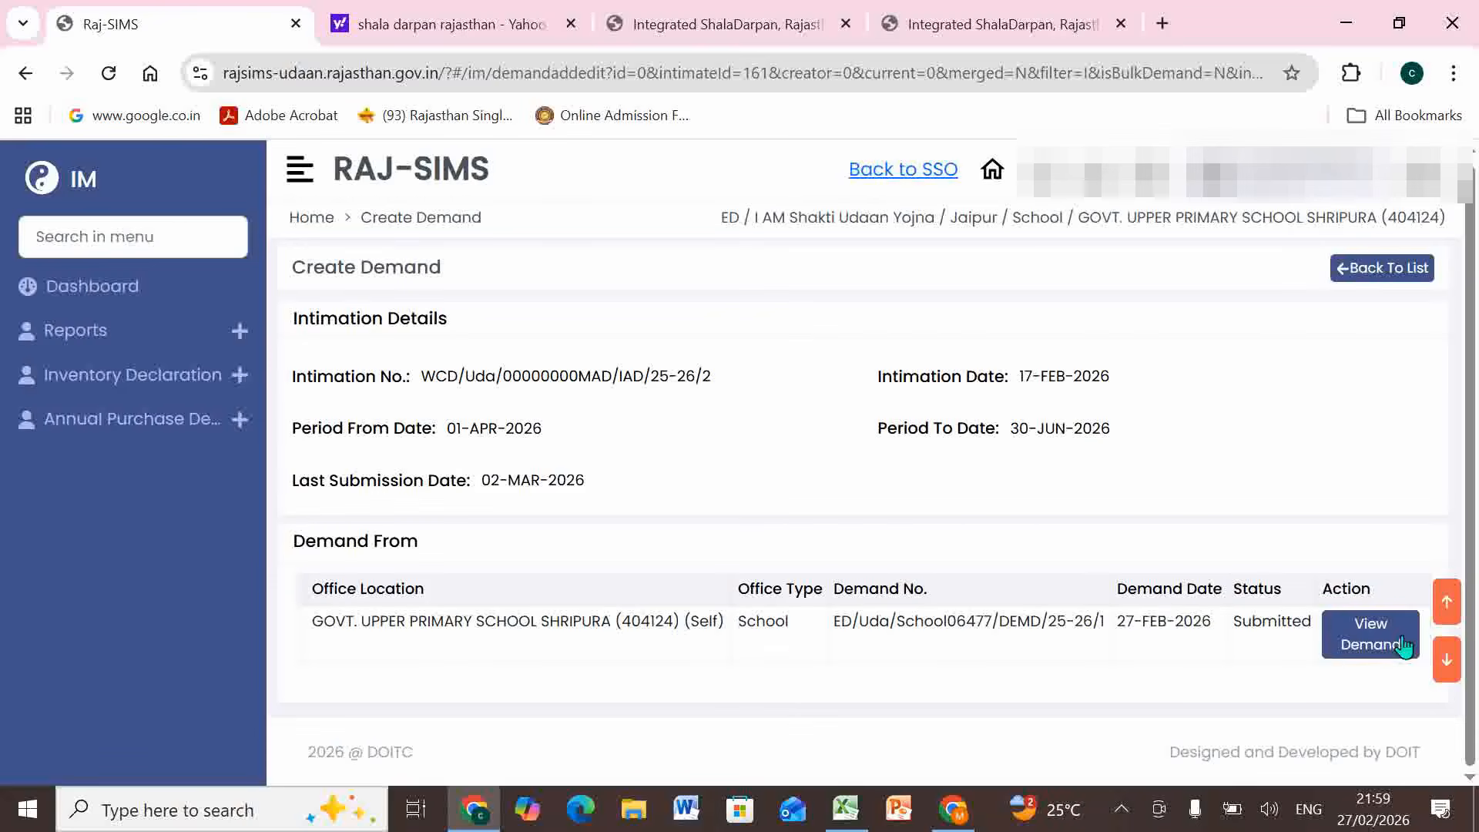
View the submitted demand of Govt. Upper Primary School Shripura, close its details, and show the available modules.
click(1402, 646)
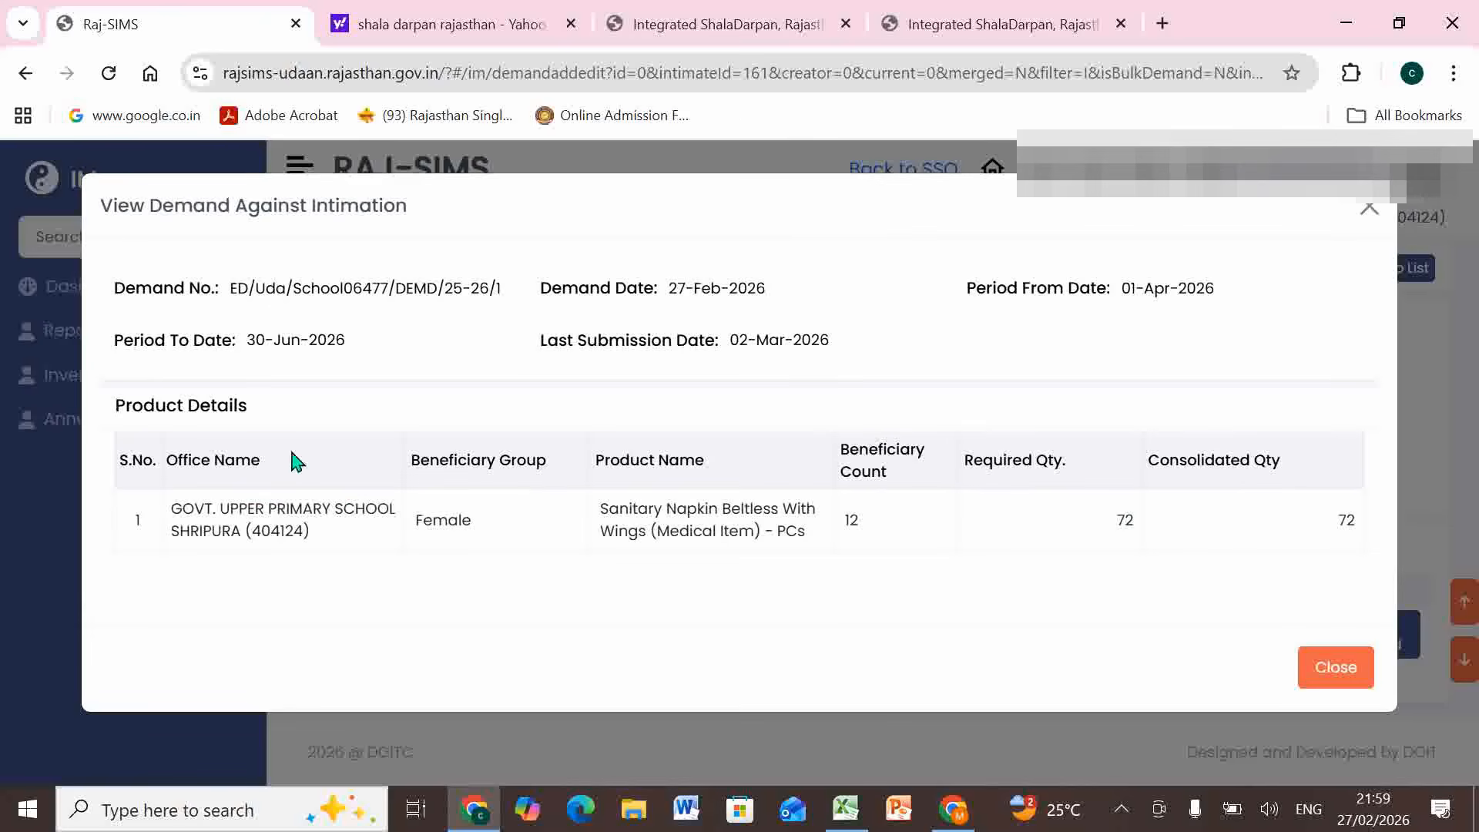
click(1352, 679)
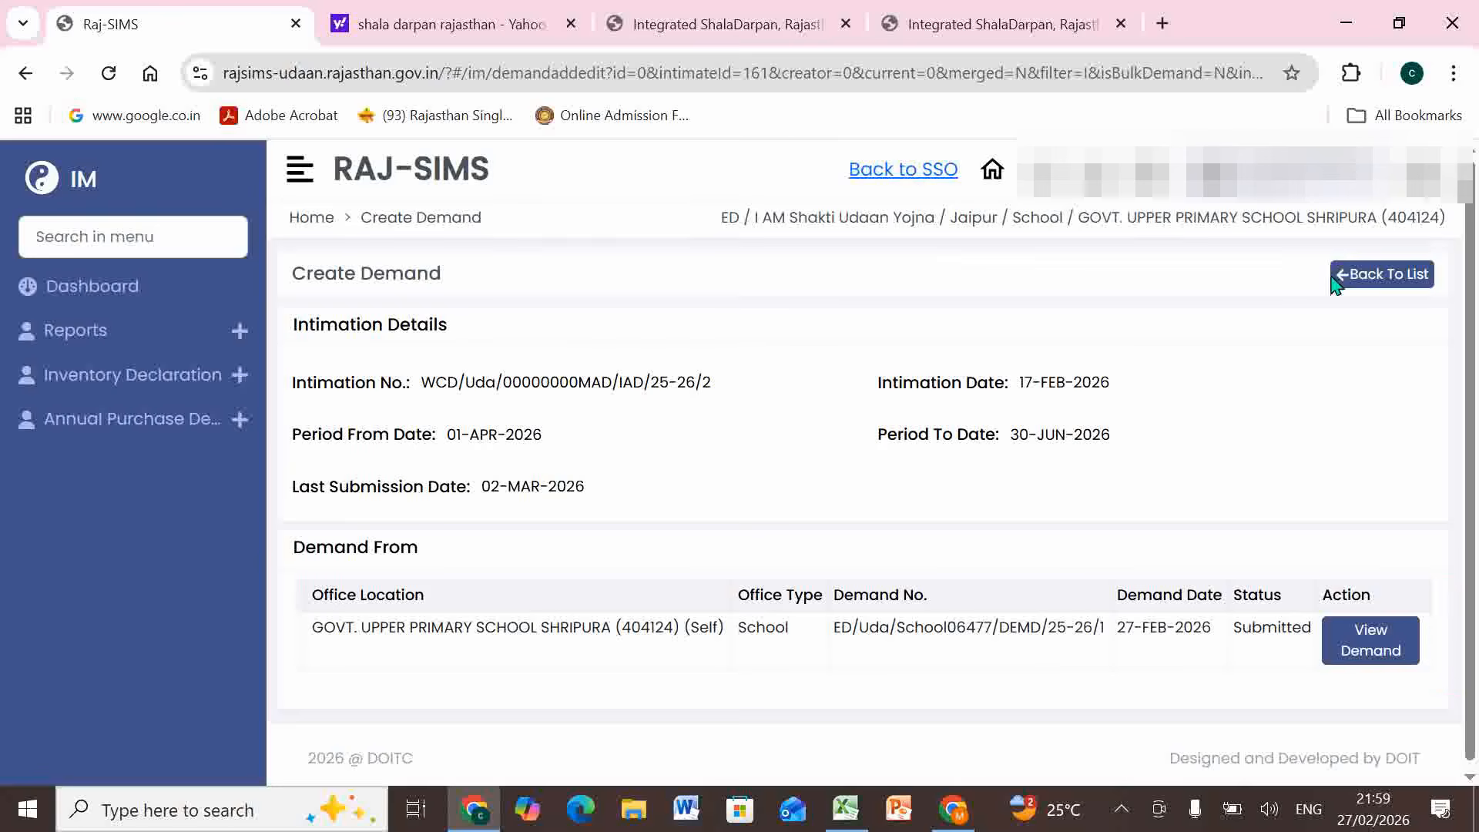
click(1425, 181)
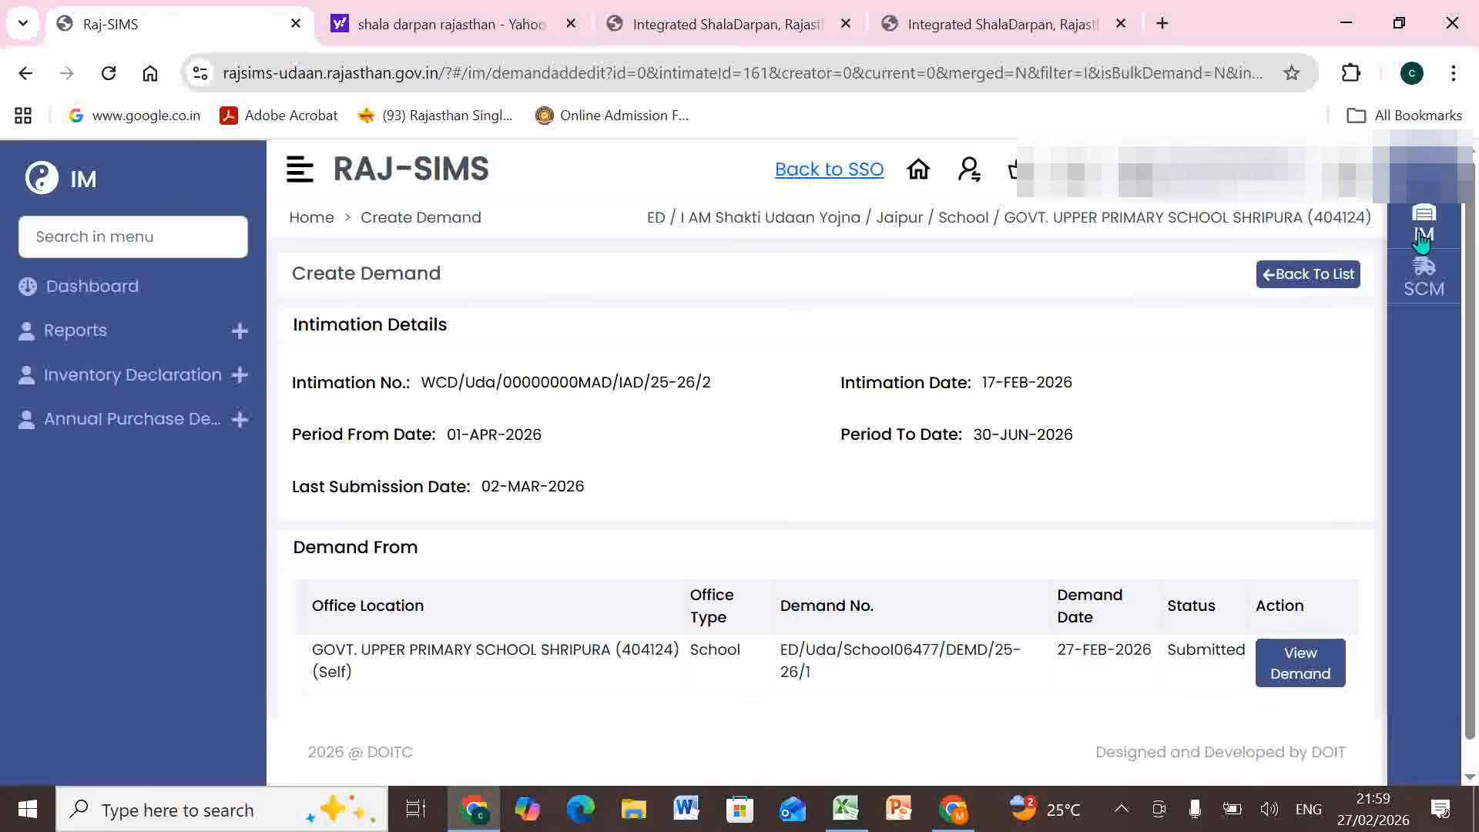